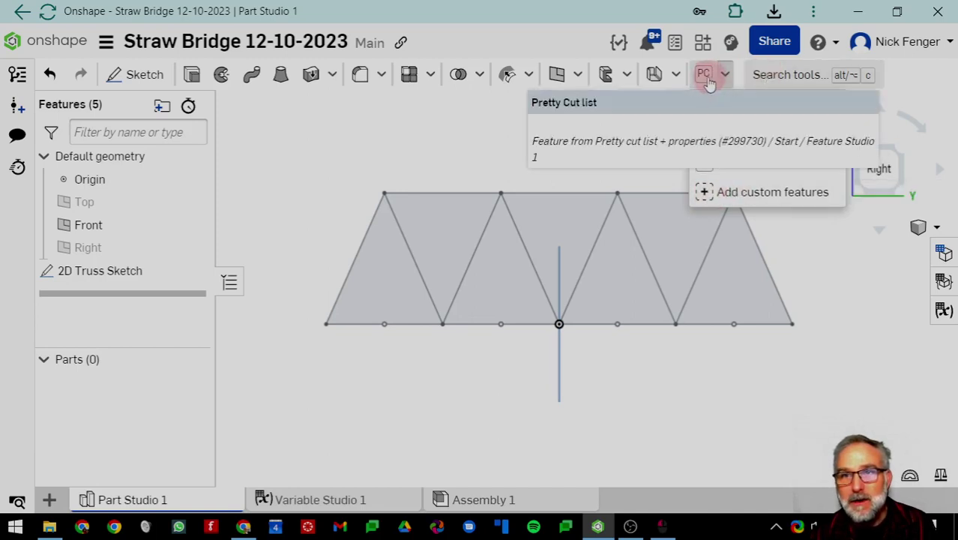
Step: Find the Add custom features command by searching the tools for "custom", and open it to browse other documents
{"action": "left_click", "coordinate": [770, 76]}
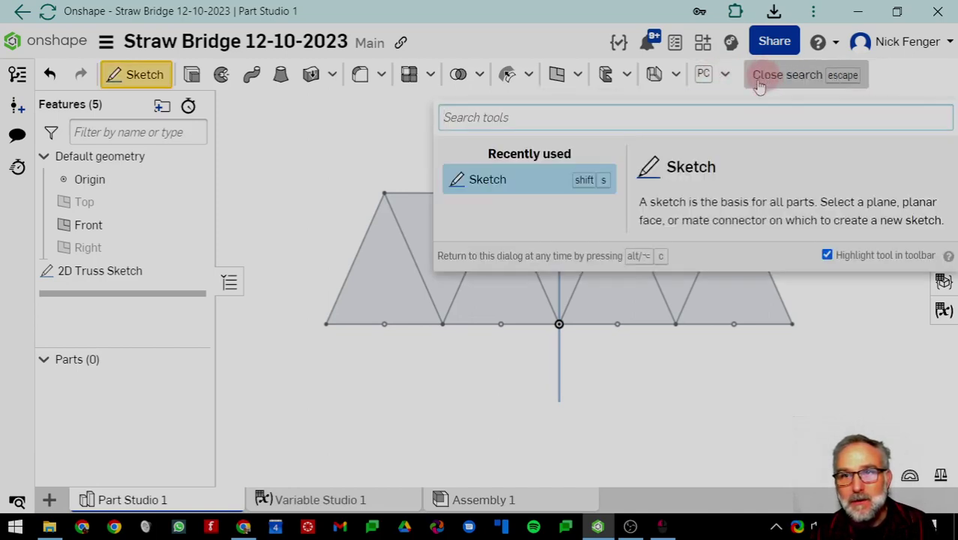
{"action": "left_click", "coordinate": [611, 124]}
{"action": "type", "text": "custom"}
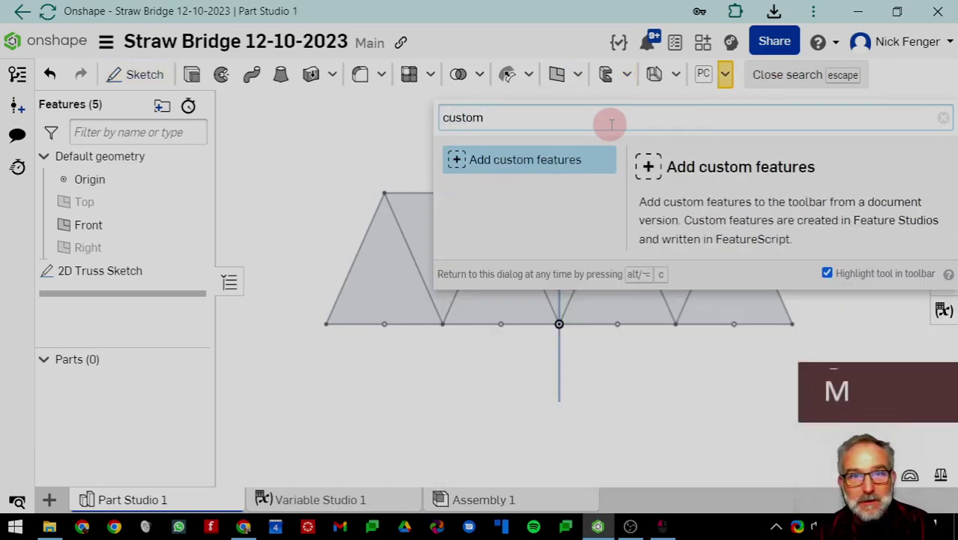
{"action": "left_click", "coordinate": [524, 174]}
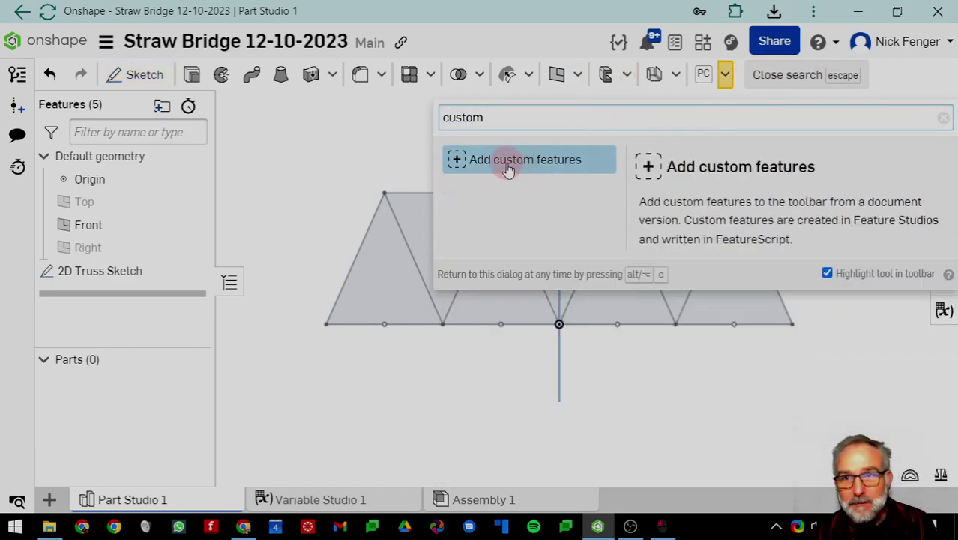
{"action": "left_click", "coordinate": [507, 169]}
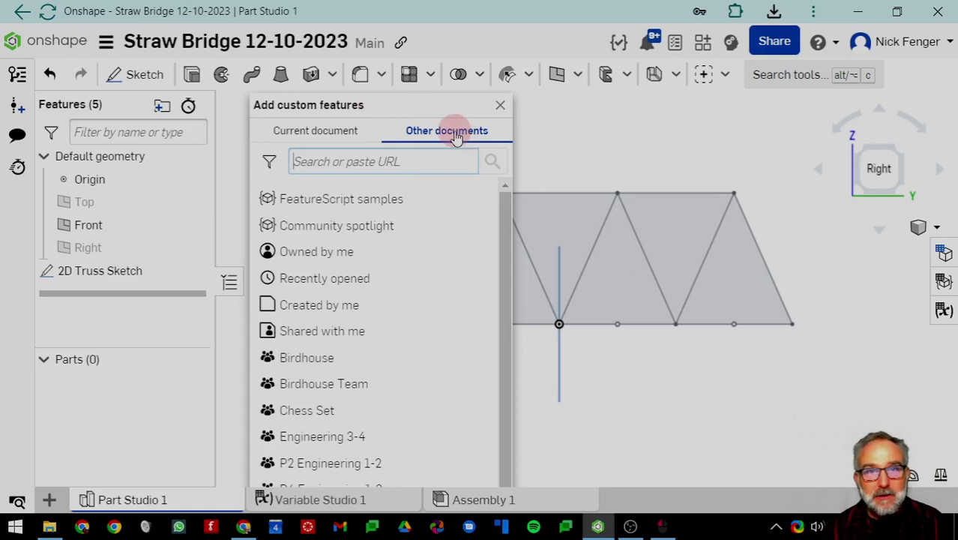
Step: Search other documents for "node creator" and add the Node Creator feature from FeatureScript Node Creator V20 to the custom features
{"action": "left_click", "coordinate": [368, 164]}
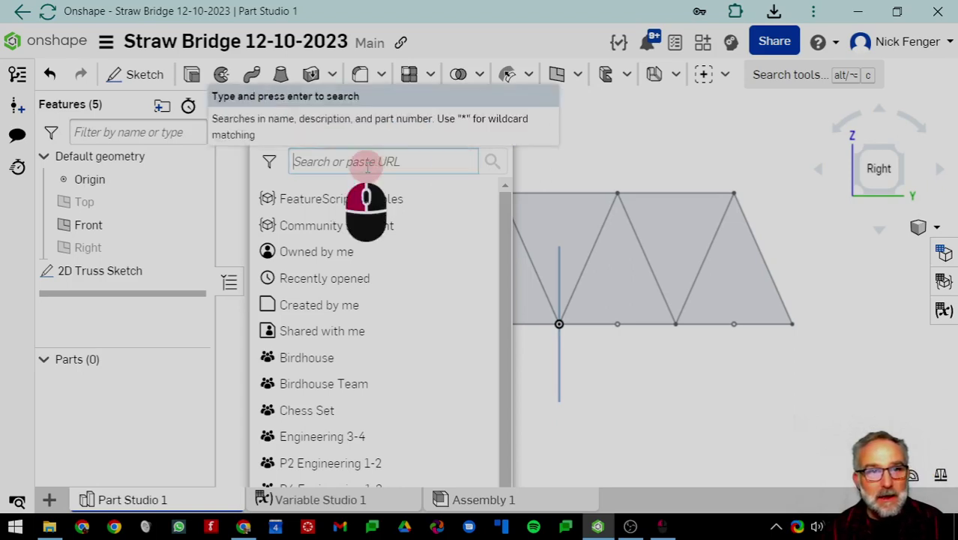
{"action": "type", "text": "node"}
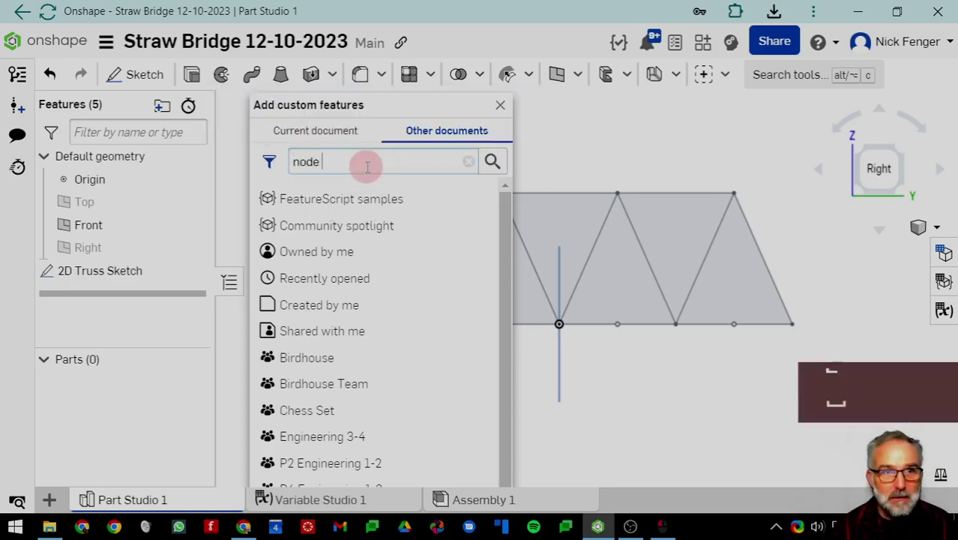
{"action": "type", "text": " creator"}
{"action": "key", "text": "Return"}
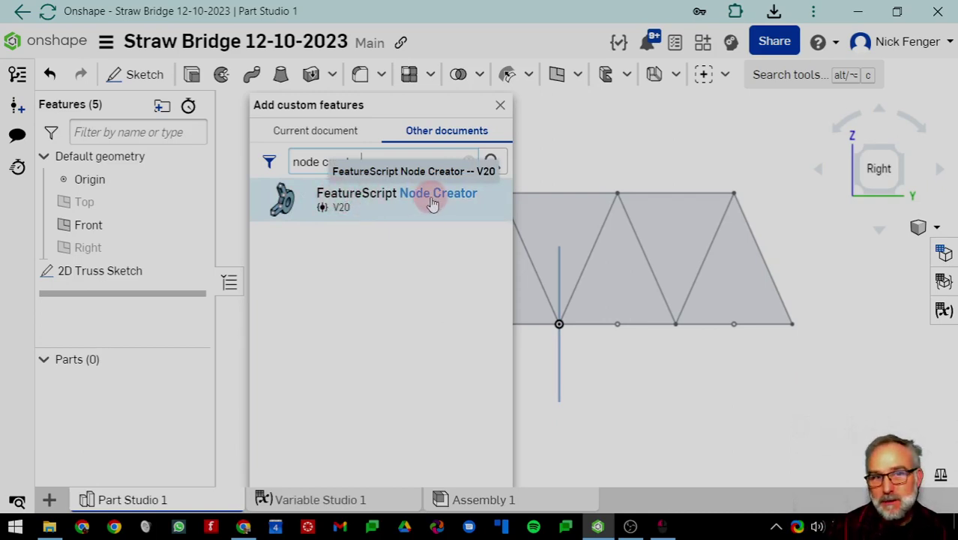
{"action": "left_click", "coordinate": [380, 199]}
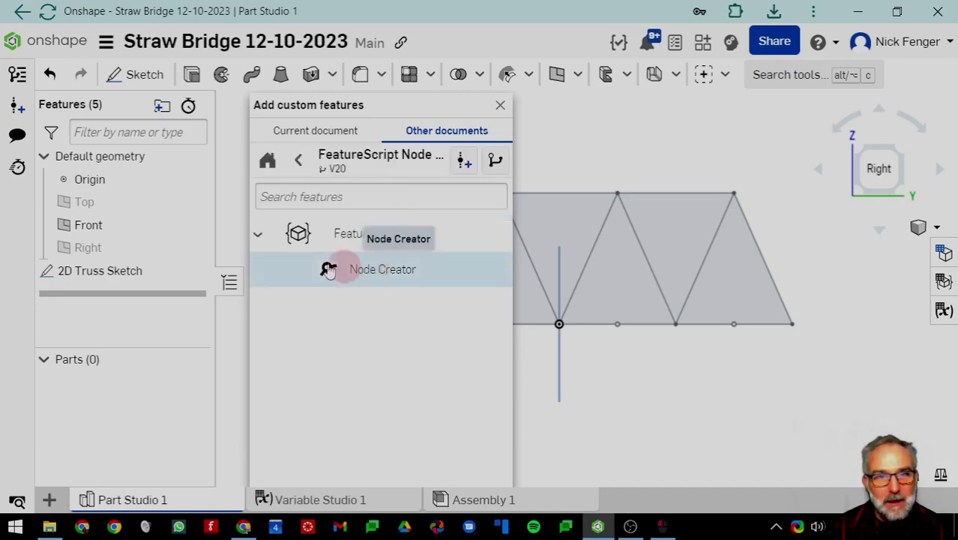
{"action": "left_click", "coordinate": [380, 278]}
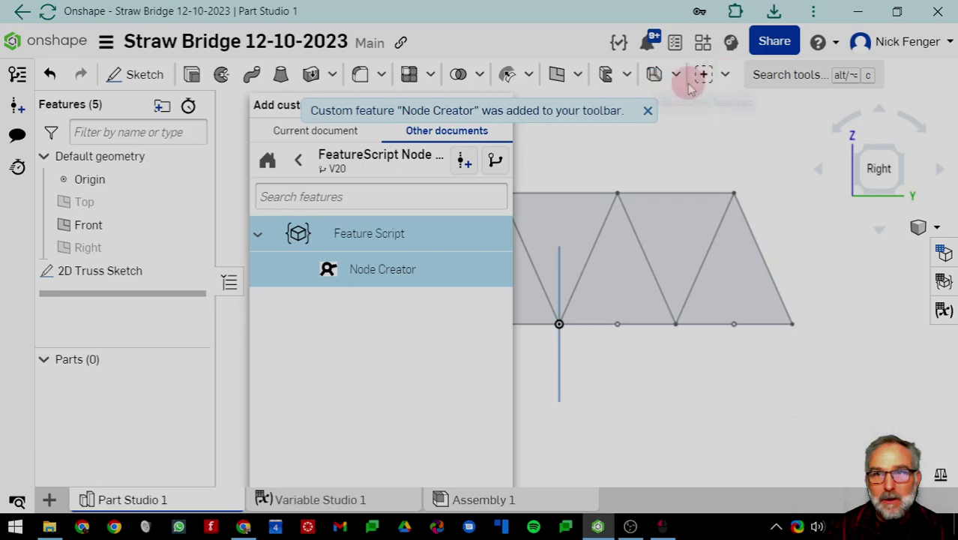
{"action": "left_click", "coordinate": [726, 78]}
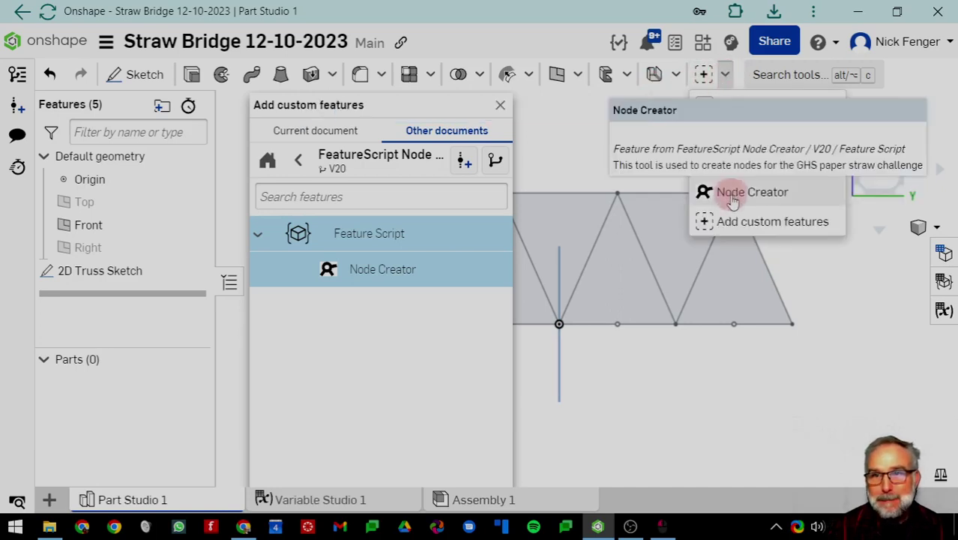
{"action": "left_click", "coordinate": [499, 104]}
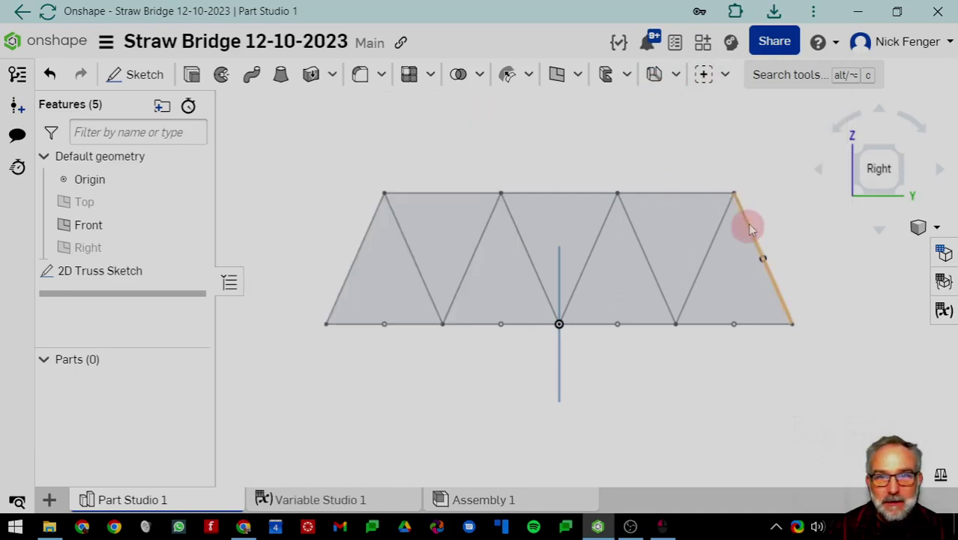
Step: Start a Node Creator feature and place its first node at the lower-left end vertex of the 2D truss sketch
{"action": "left_click", "coordinate": [726, 75]}
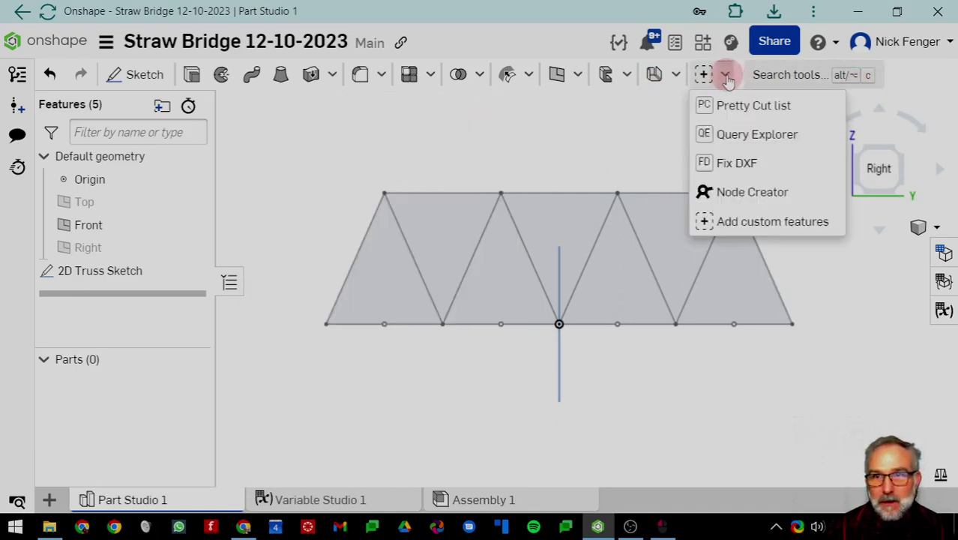
{"action": "left_click", "coordinate": [740, 193]}
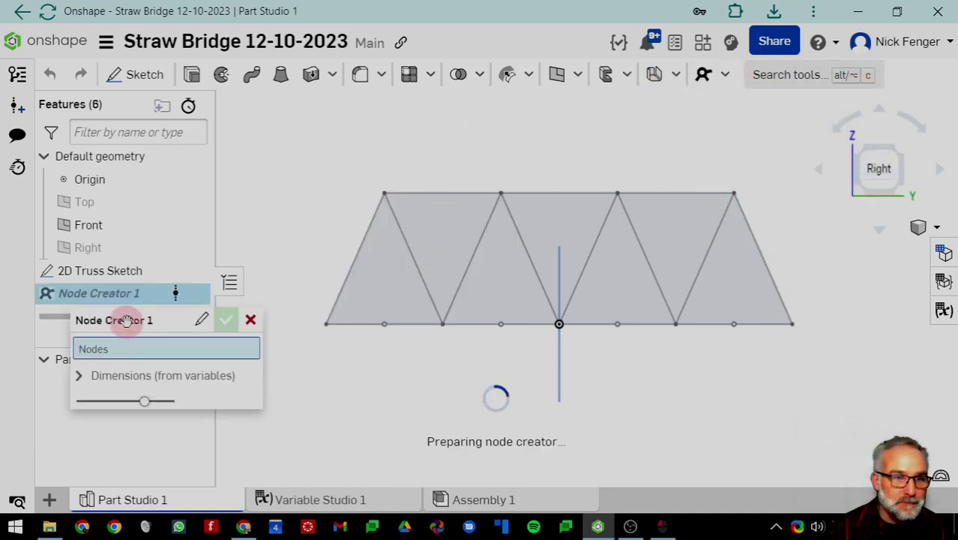
{"action": "left_click_drag", "start_coordinate": [126, 321], "coordinate": [184, 133]}
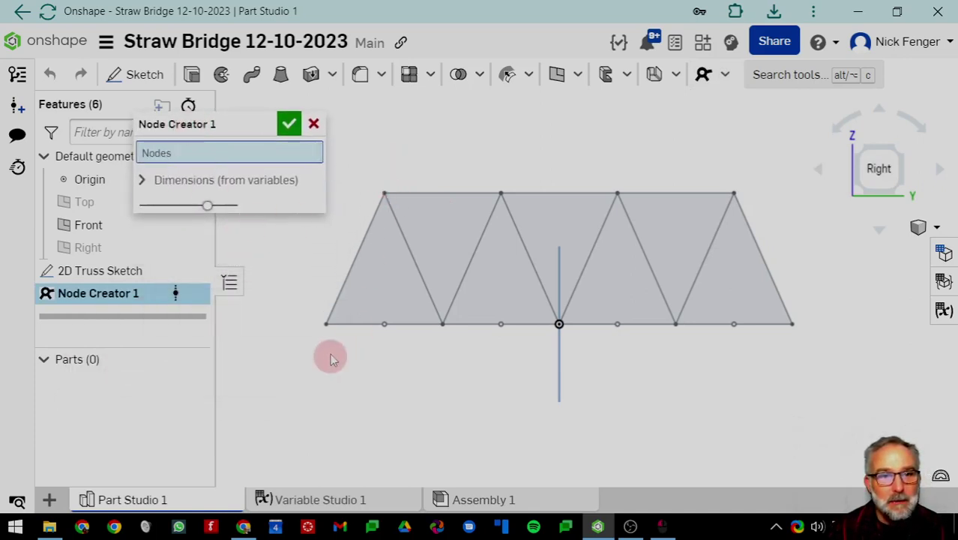
{"action": "left_click", "coordinate": [325, 326]}
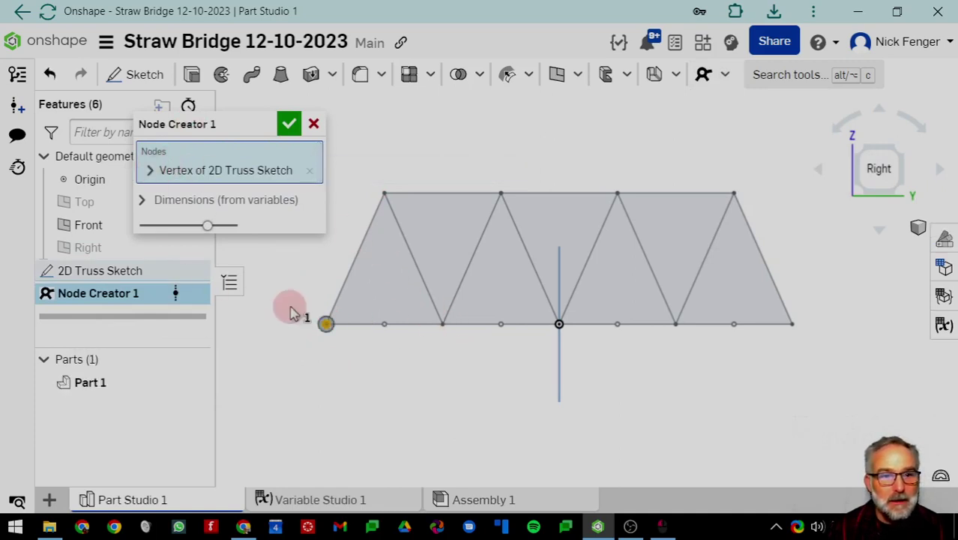
{"action": "scroll", "coordinate": [330, 330], "scroll_direction": "up", "scroll_amount": 5}
{"action": "scroll", "coordinate": [416, 352], "scroll_direction": "up", "scroll_amount": 3}
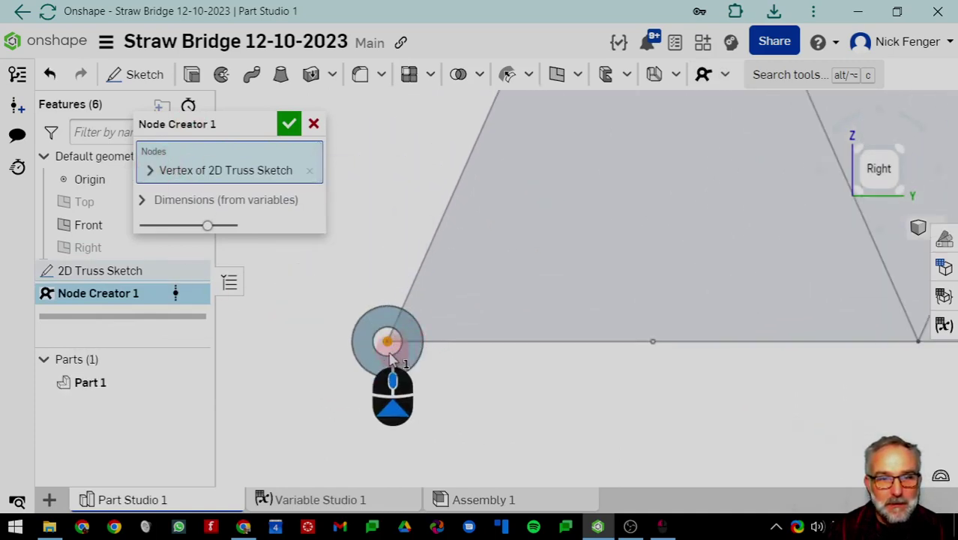
Step: Examine the Node Creator dimensions and compare them with the Paper Straw Bridge variables in Variable Studio 1
{"action": "left_click", "coordinate": [144, 200]}
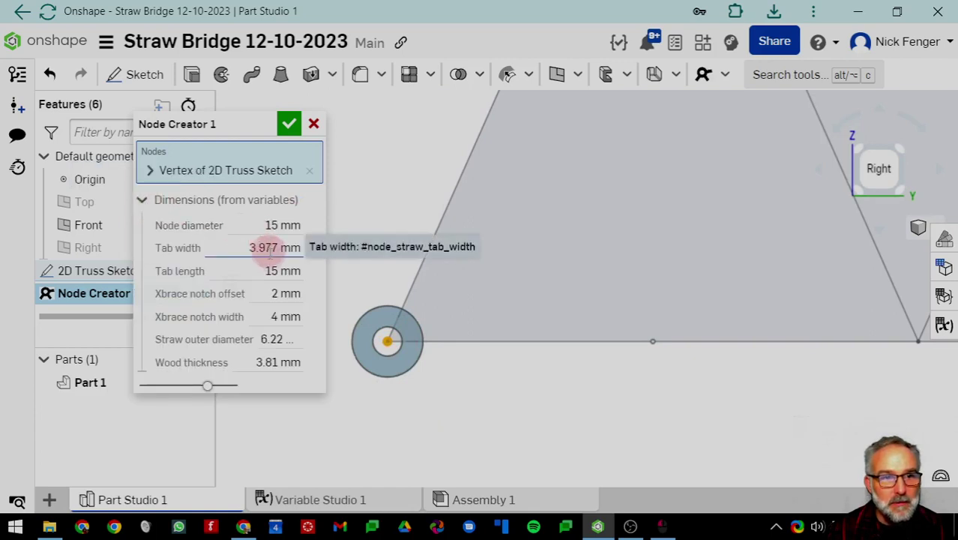
{"action": "left_click", "coordinate": [322, 500]}
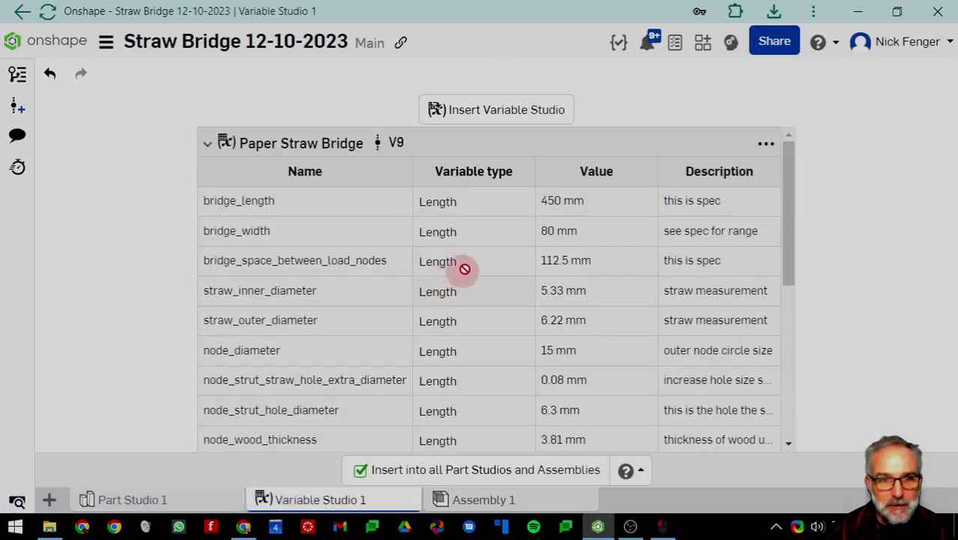
{"action": "scroll", "coordinate": [300, 337], "scroll_direction": "down", "scroll_amount": 3}
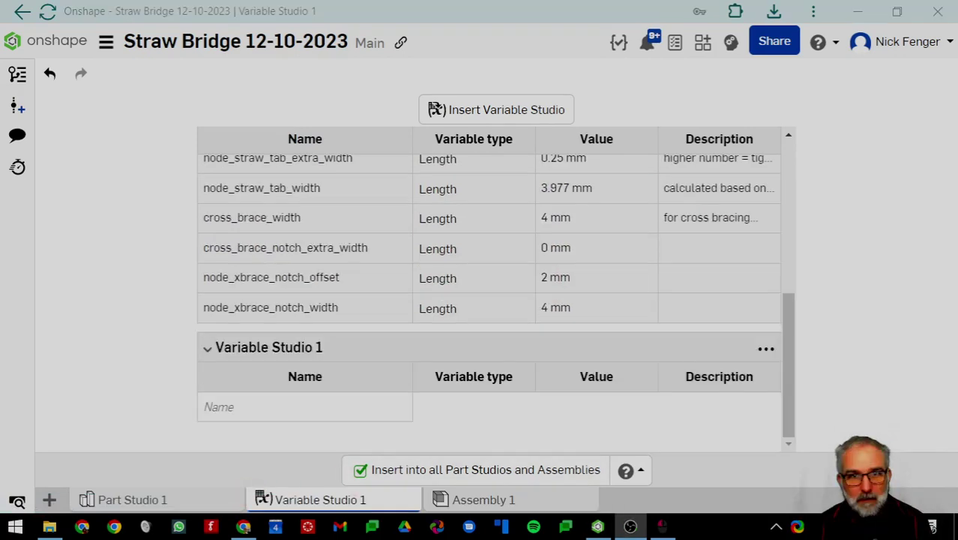
{"action": "left_click", "coordinate": [144, 499]}
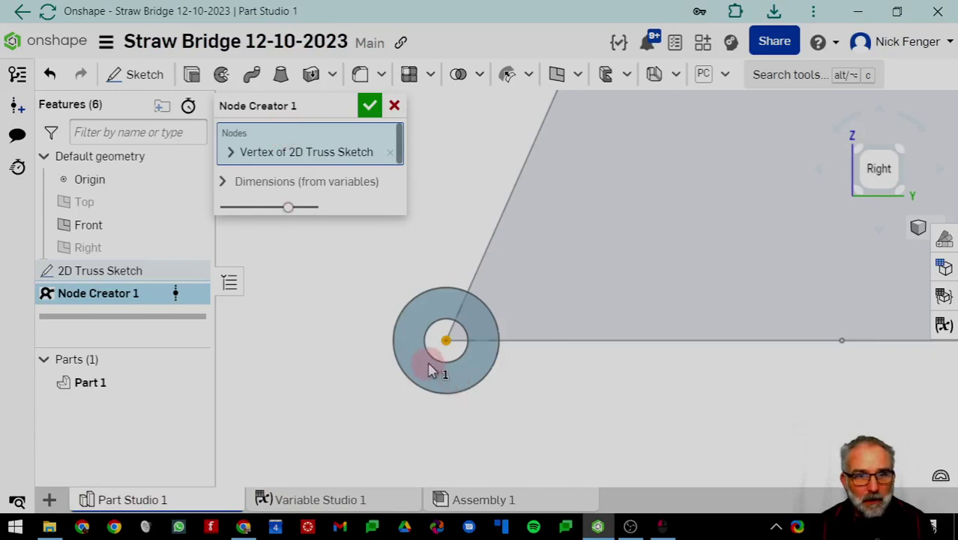
{"action": "left_click", "coordinate": [222, 183]}
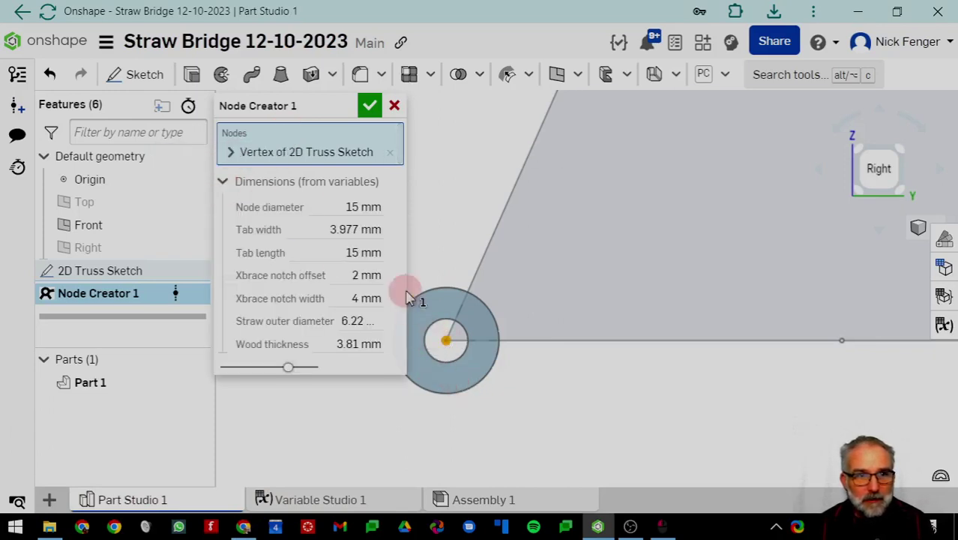
{"action": "left_click", "coordinate": [224, 181]}
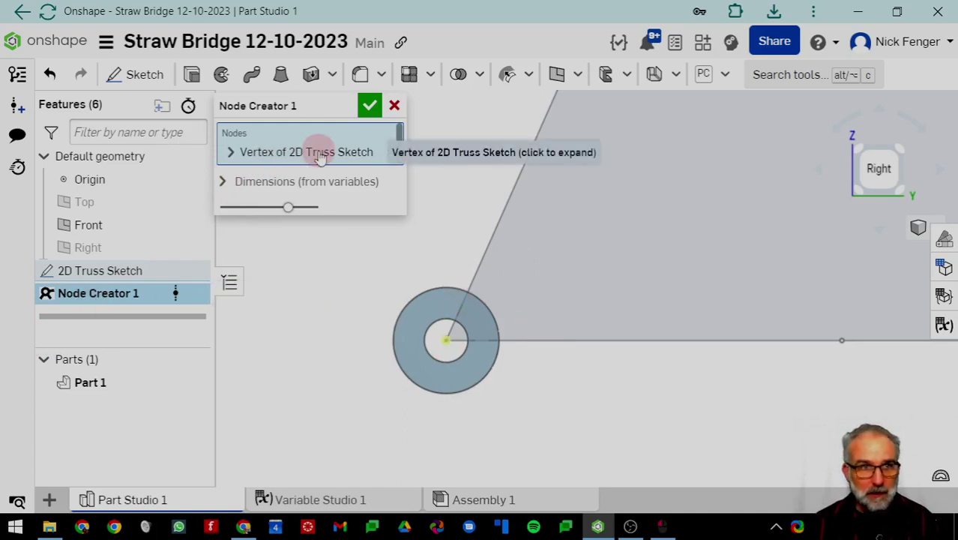
Step: Add straw tabs to the first node, aligned with the end diagonal and the bottom chord of the truss
{"action": "left_click", "coordinate": [231, 151]}
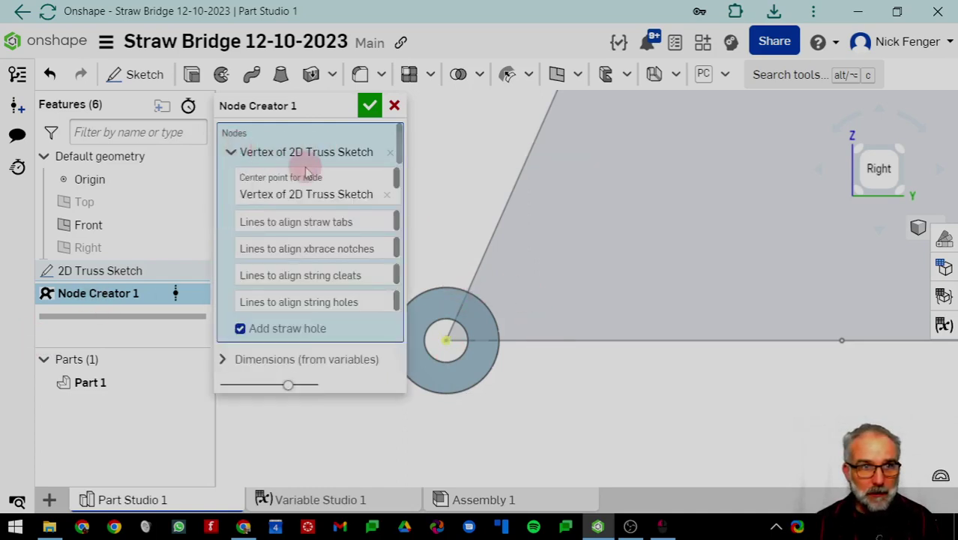
{"action": "left_click", "coordinate": [313, 230]}
{"action": "left_click", "coordinate": [479, 268]}
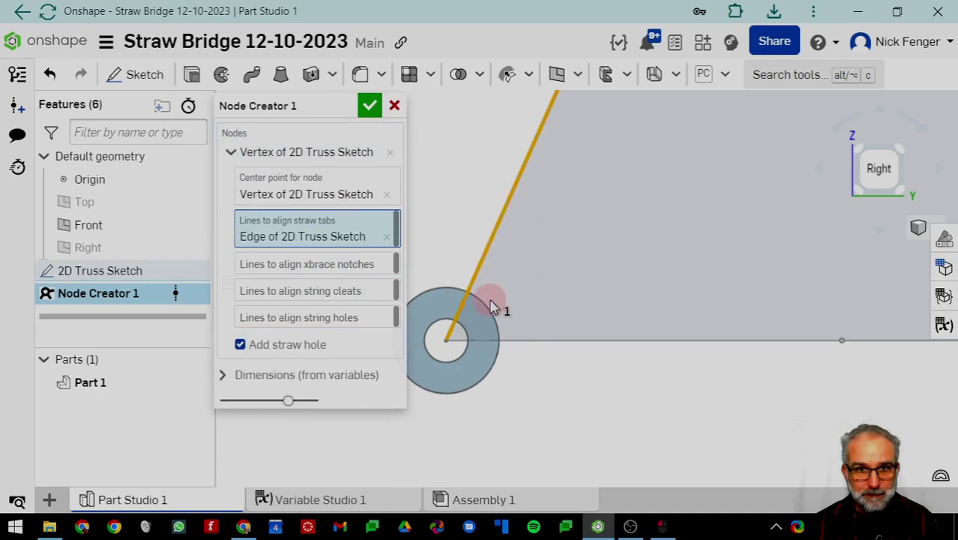
{"action": "left_click", "coordinate": [542, 342]}
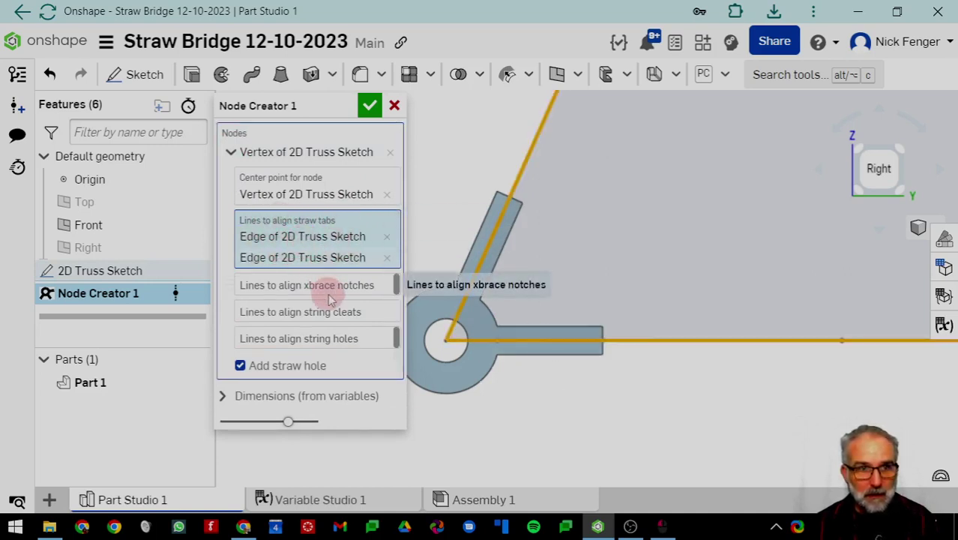
{"action": "left_click", "coordinate": [232, 154]}
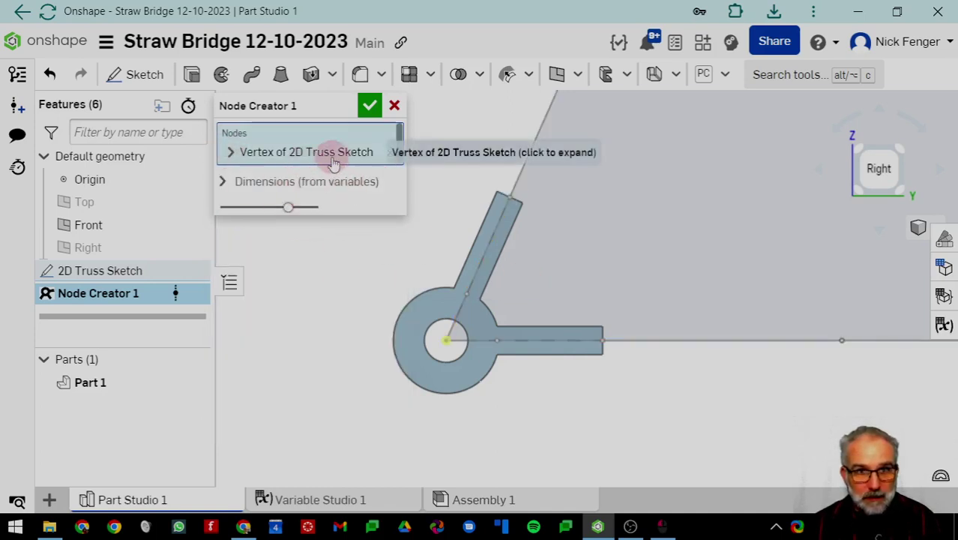
{"action": "left_click", "coordinate": [281, 154]}
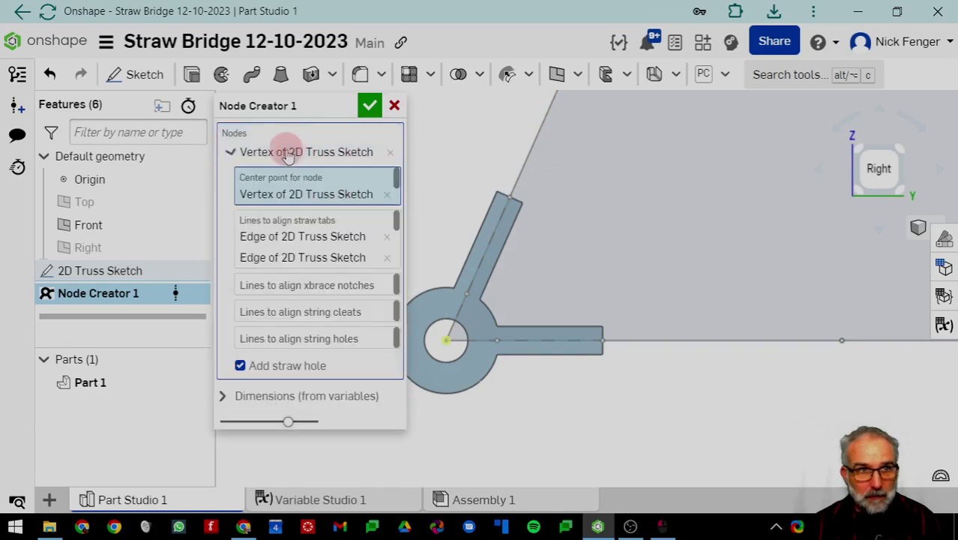
{"action": "left_click", "coordinate": [230, 151]}
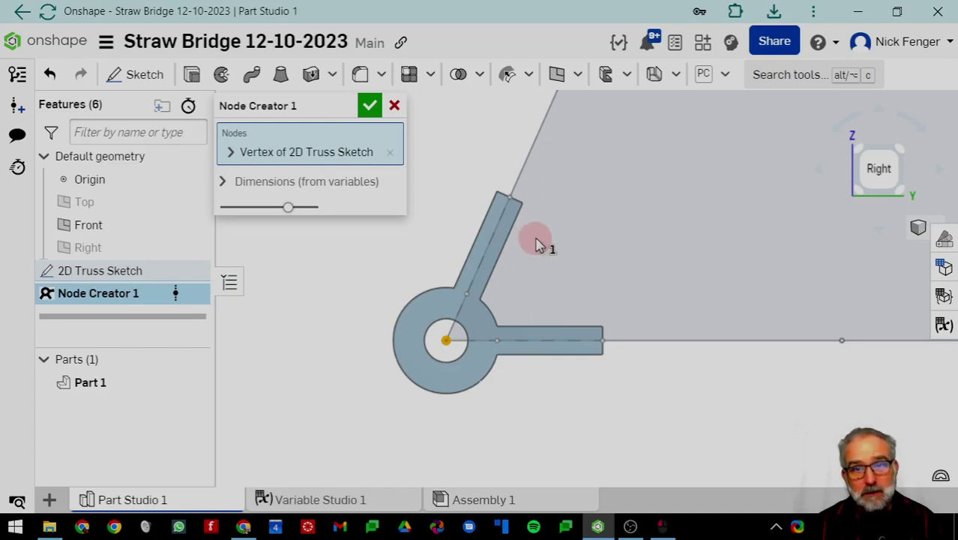
Step: Add a second node at the upper-left vertex of the truss, where the end diagonal meets the top chord
{"action": "scroll", "coordinate": [536, 239], "scroll_direction": "down", "scroll_amount": 1}
{"action": "middle_click_drag", "start_coordinate": [537, 240], "coordinate": [469, 435]}
{"action": "scroll", "coordinate": [598, 205], "scroll_direction": "down", "scroll_amount": 2}
{"action": "middle_click_drag", "start_coordinate": [587, 218], "coordinate": [518, 362]}
{"action": "left_click", "coordinate": [583, 118]}
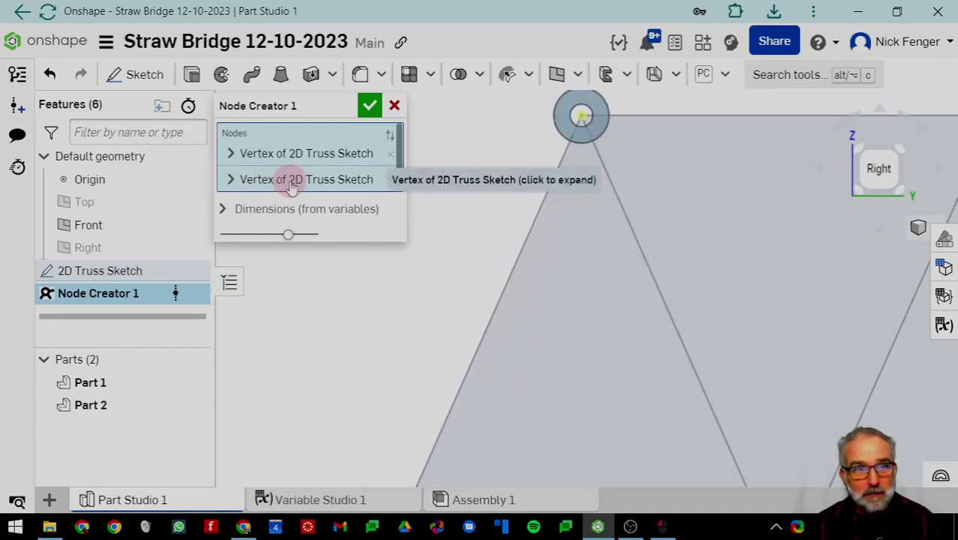
{"action": "middle_click_drag", "start_coordinate": [593, 214], "coordinate": [569, 275]}
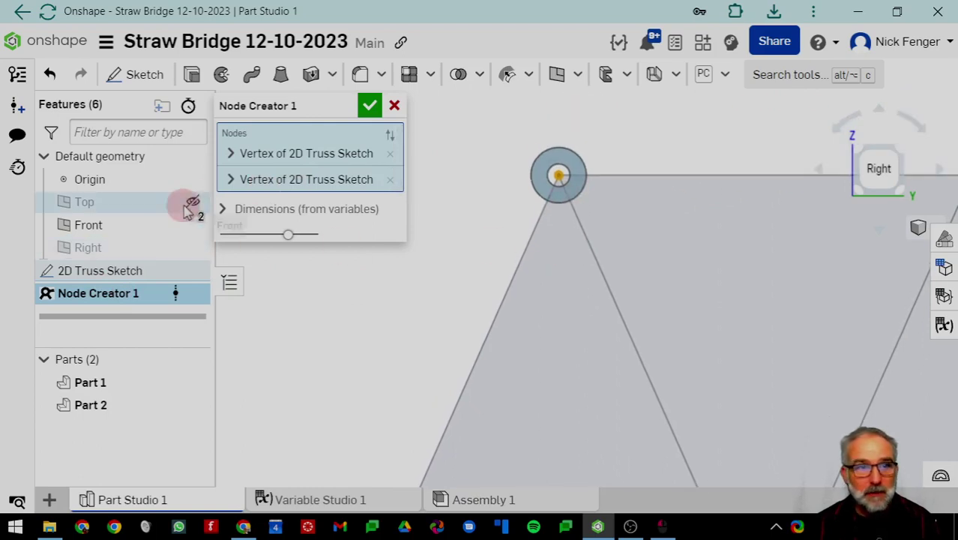
Step: Give the second node straw tabs along both diagonals and the top chord, plus an xbrace notch aligned with the top chord
{"action": "left_click", "coordinate": [230, 181]}
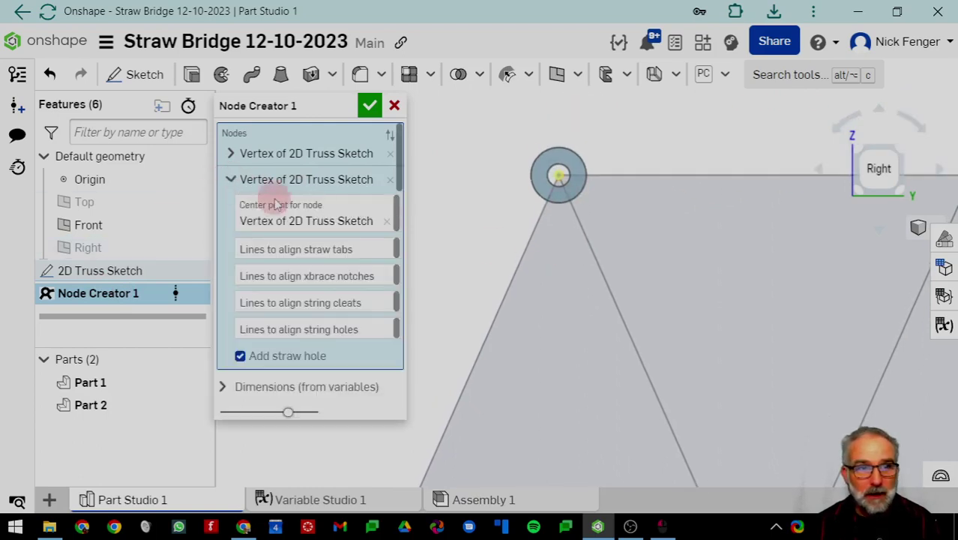
{"action": "left_click", "coordinate": [349, 249]}
{"action": "left_click", "coordinate": [531, 236]}
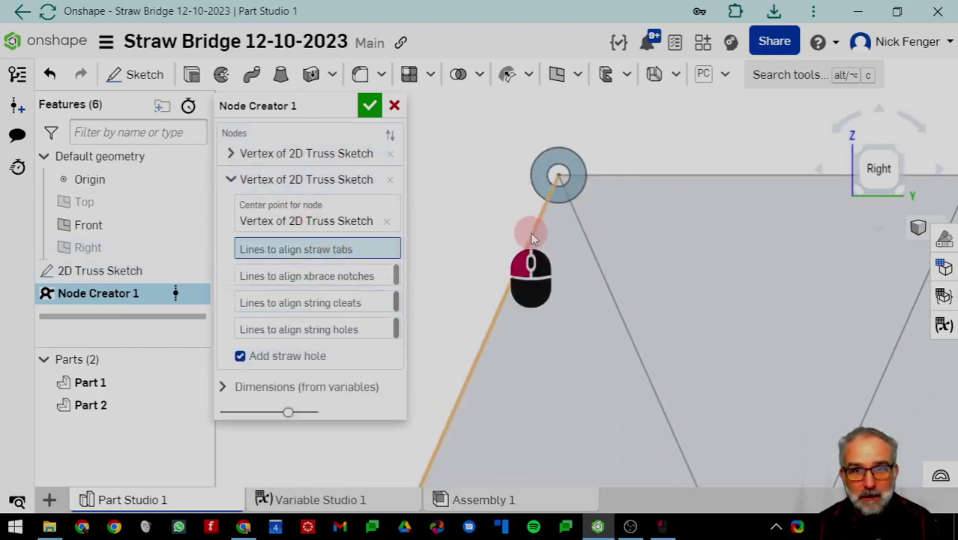
{"action": "left_click", "coordinate": [609, 180]}
{"action": "left_click", "coordinate": [579, 220]}
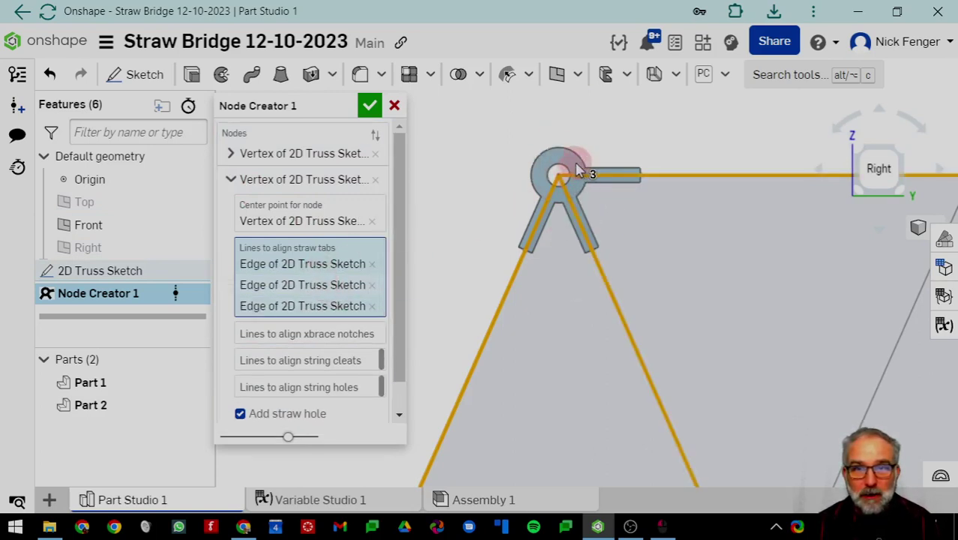
{"action": "left_click", "coordinate": [304, 334]}
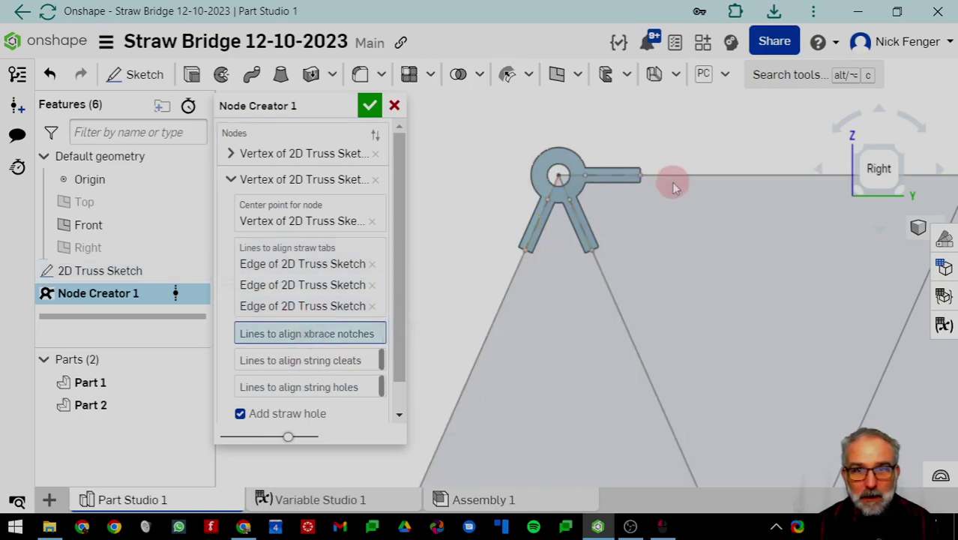
{"action": "left_click", "coordinate": [695, 177]}
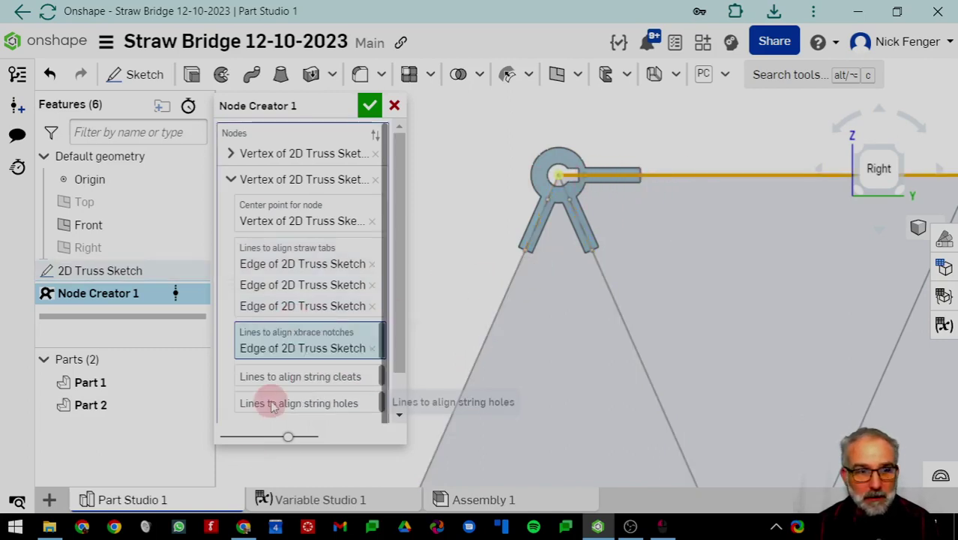
Step: Toggle the second node's straw hole off and back on, and remove its xbrace notch line
{"action": "scroll", "coordinate": [292, 403], "scroll_direction": "down", "scroll_amount": 1}
{"action": "scroll", "coordinate": [293, 402], "scroll_direction": "down", "scroll_amount": 2}
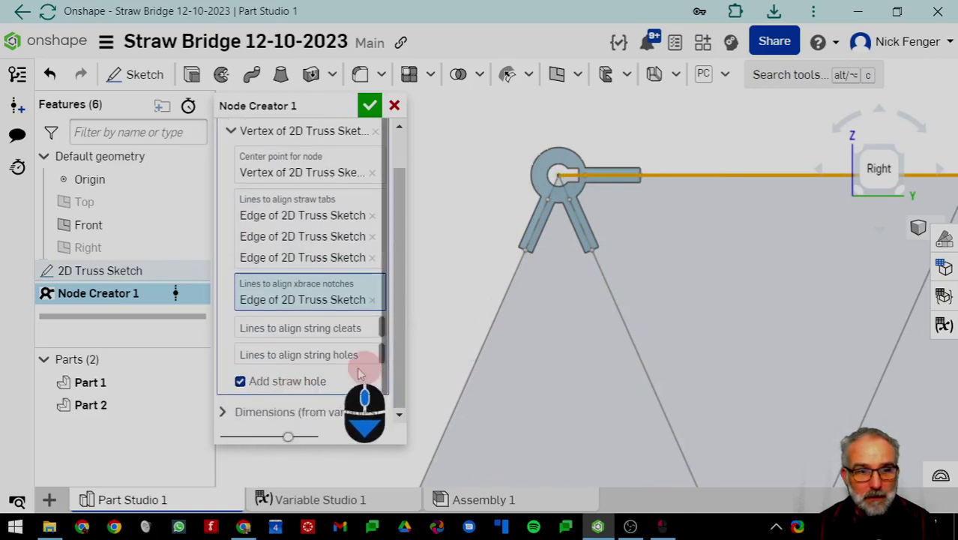
{"action": "left_click", "coordinate": [240, 381]}
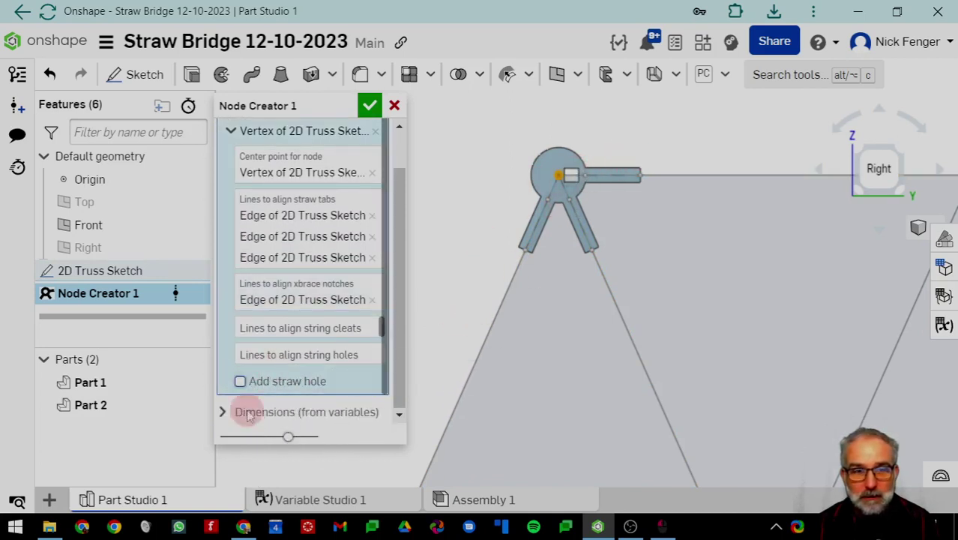
{"action": "left_click", "coordinate": [240, 381]}
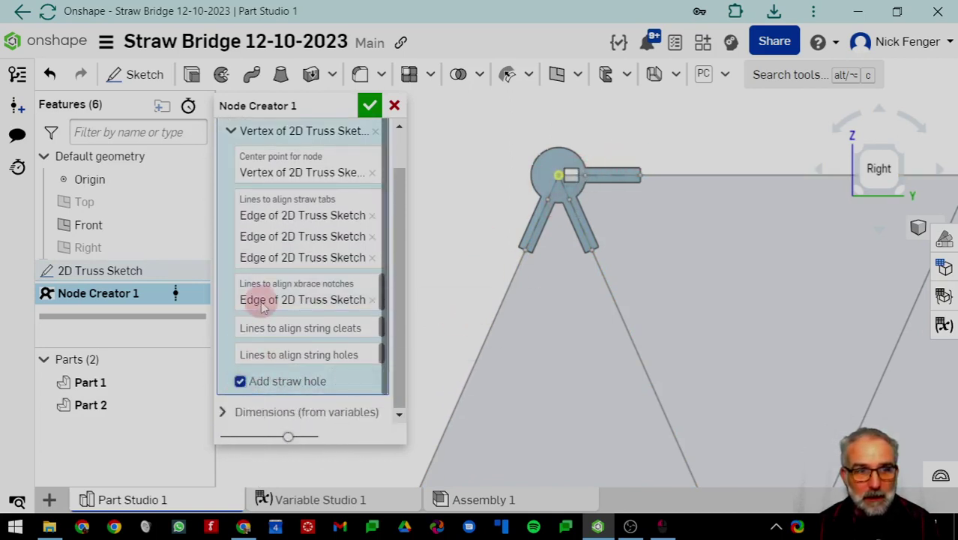
{"action": "left_click", "coordinate": [372, 300]}
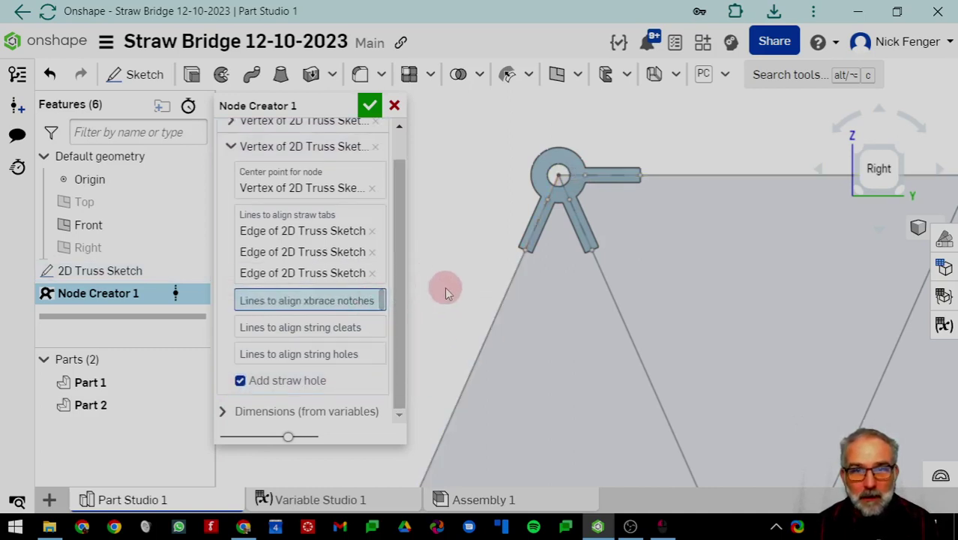
{"action": "left_click", "coordinate": [229, 147]}
Step: Add a third node at the next top chord vertex after the second node
{"action": "scroll", "coordinate": [663, 406], "scroll_direction": "down", "scroll_amount": 2}
{"action": "scroll", "coordinate": [514, 335], "scroll_direction": "down", "scroll_amount": 2}
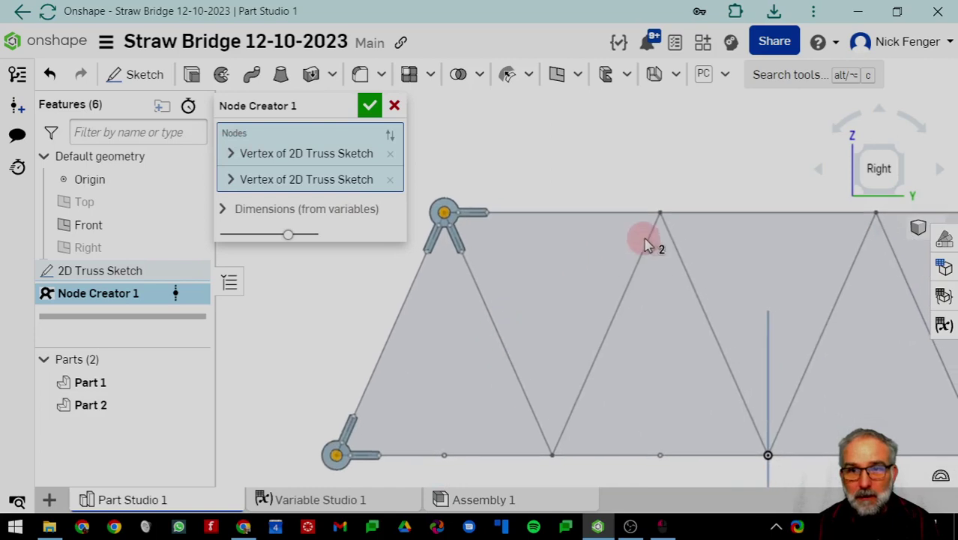
{"action": "left_click", "coordinate": [660, 215]}
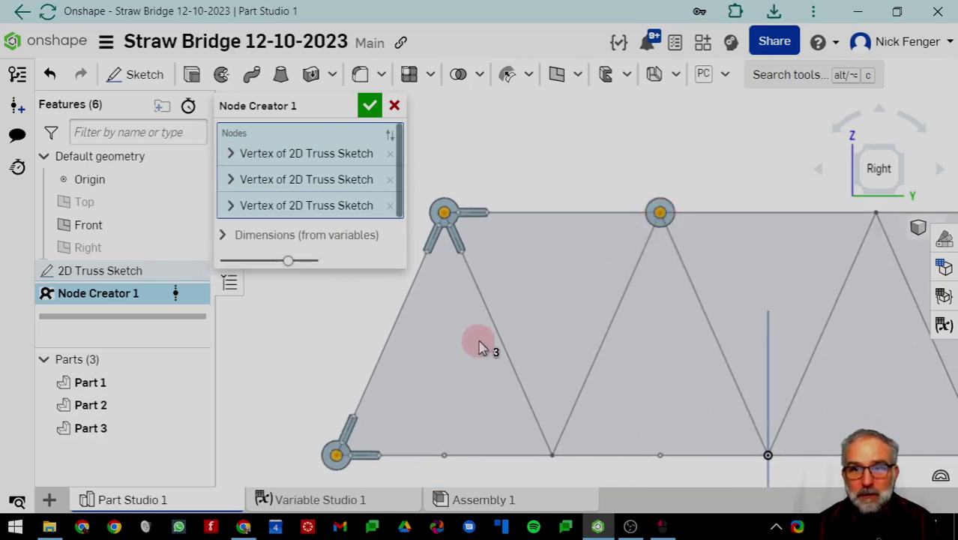
Step: Give the third node straw tabs along the top chord on both sides and along both of its diagonals
{"action": "left_click", "coordinate": [233, 211]}
{"action": "left_click", "coordinate": [310, 274]}
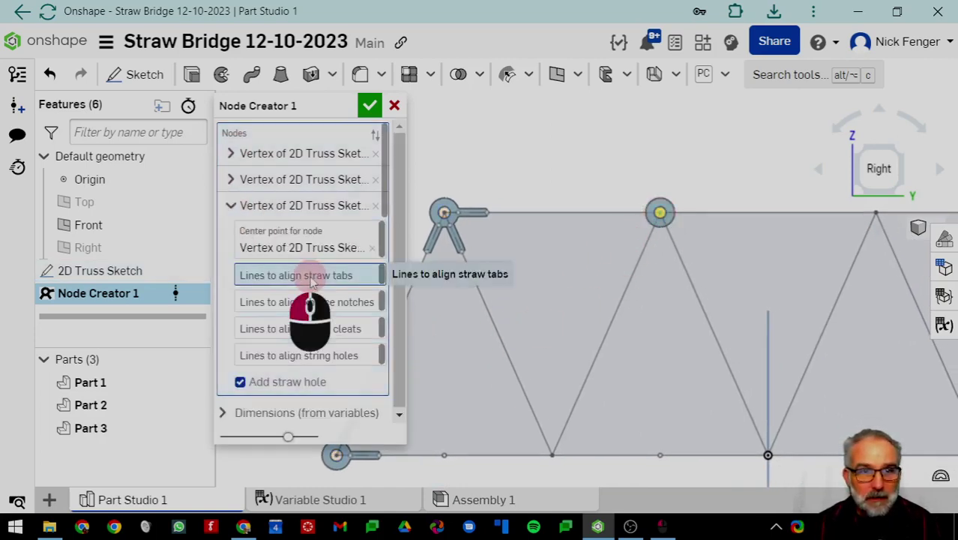
{"action": "left_click", "coordinate": [575, 215]}
{"action": "left_click", "coordinate": [702, 214]}
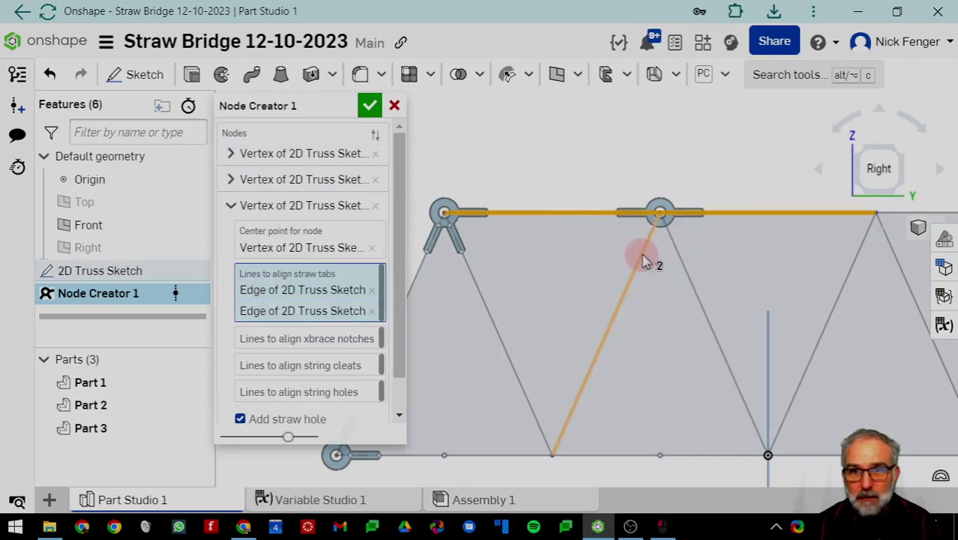
{"action": "left_click", "coordinate": [641, 257]}
{"action": "left_click", "coordinate": [683, 262]}
{"action": "scroll", "coordinate": [524, 326], "scroll_direction": "down", "scroll_amount": 2}
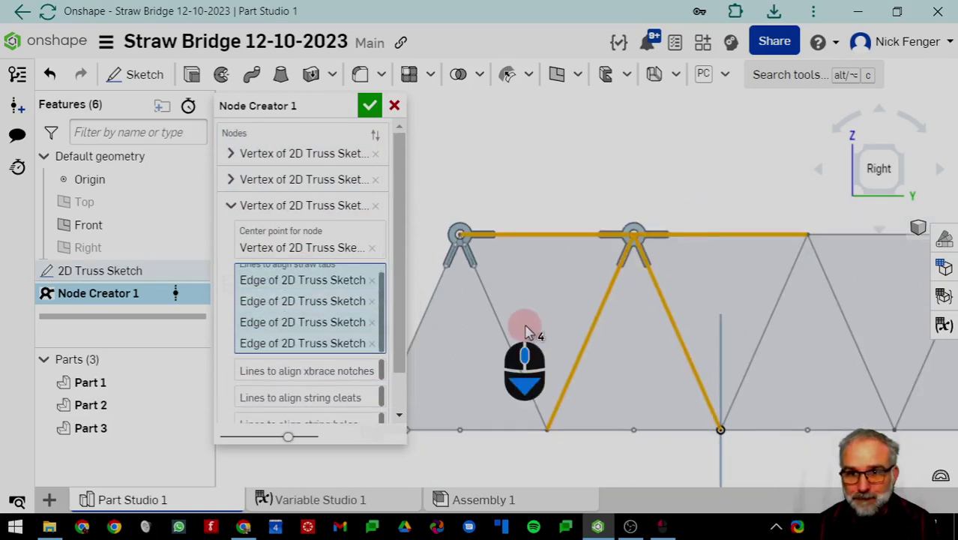
{"action": "left_click", "coordinate": [231, 206]}
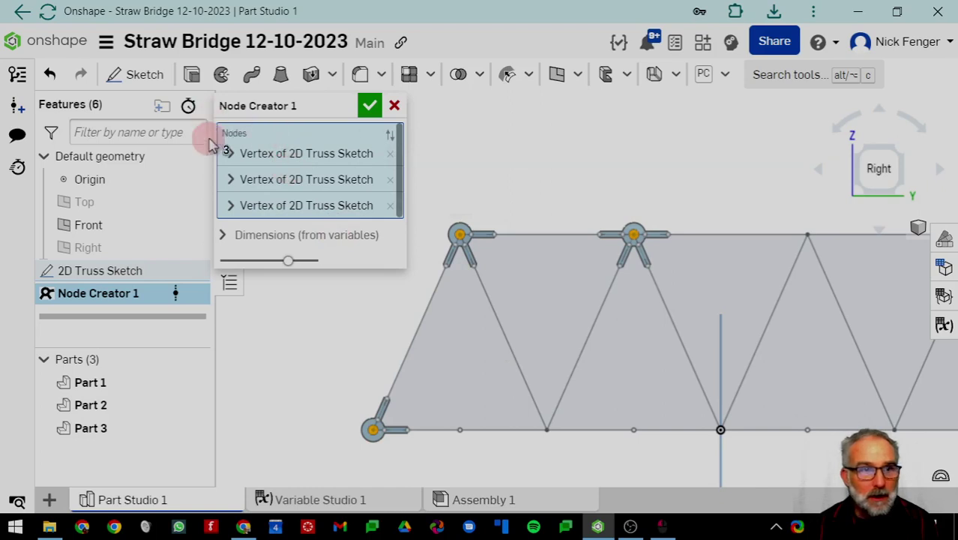
Step: Add a fourth node at the first interior bottom chord vertex, with straw tabs along both diagonals and both chord segments, and accept the feature
{"action": "left_click", "coordinate": [546, 432]}
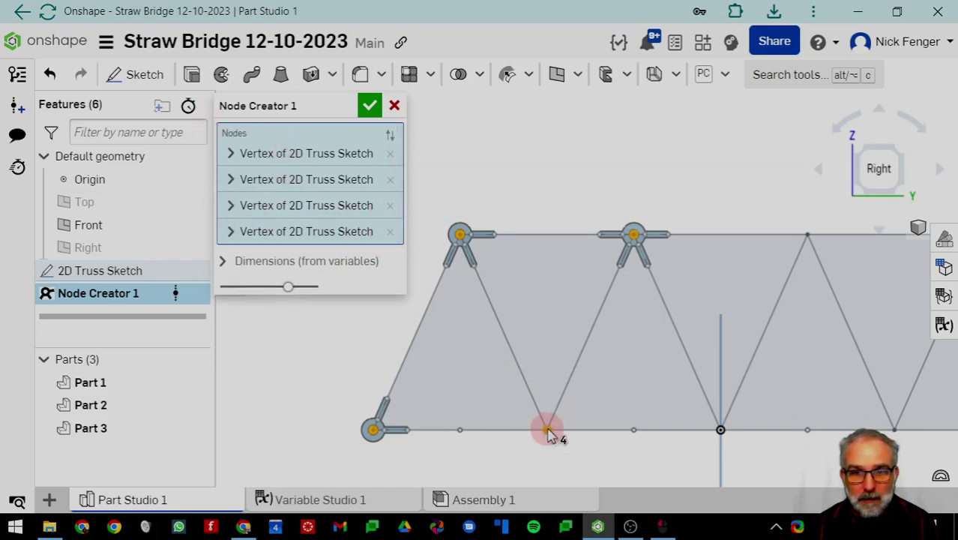
{"action": "left_click", "coordinate": [230, 232]}
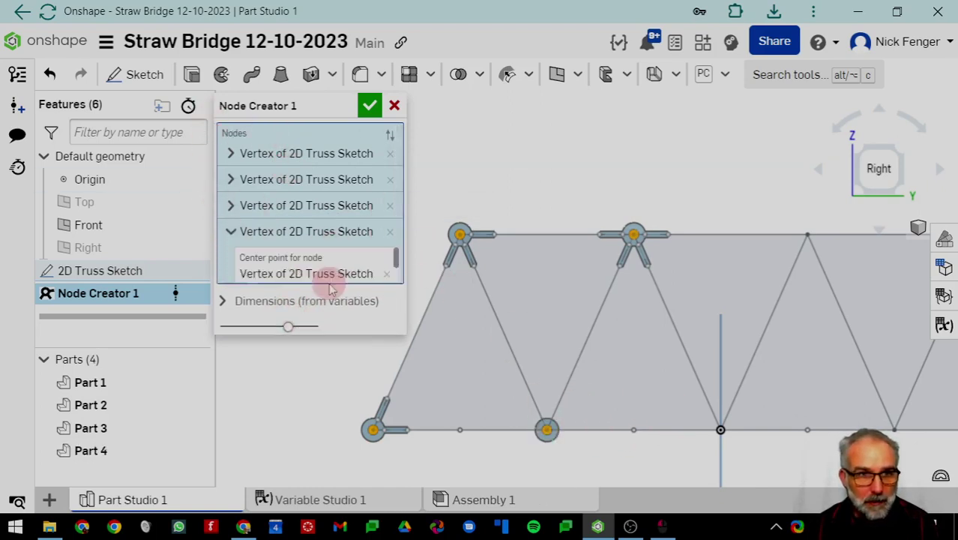
{"action": "left_click", "coordinate": [540, 405]}
{"action": "left_click", "coordinate": [563, 400]}
{"action": "left_click", "coordinate": [590, 431]}
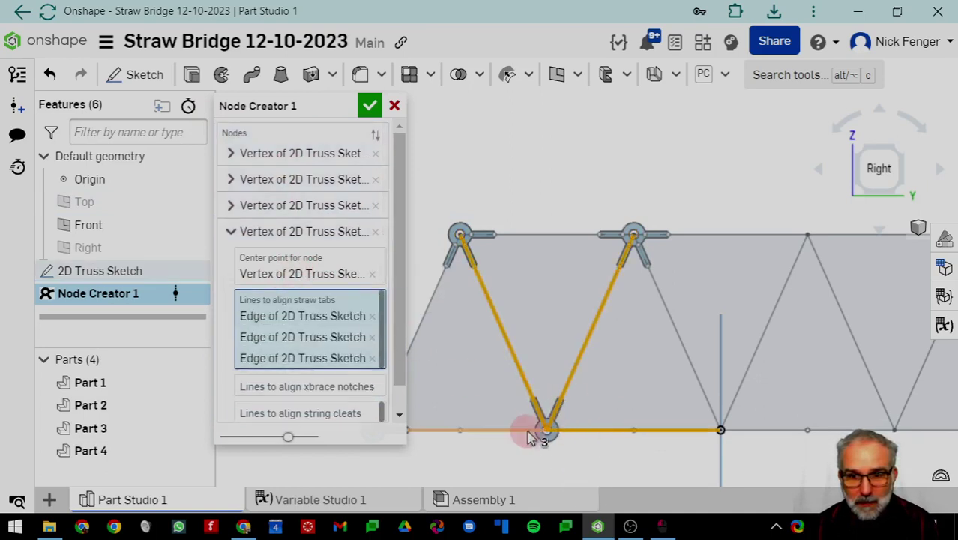
{"action": "left_click", "coordinate": [503, 431]}
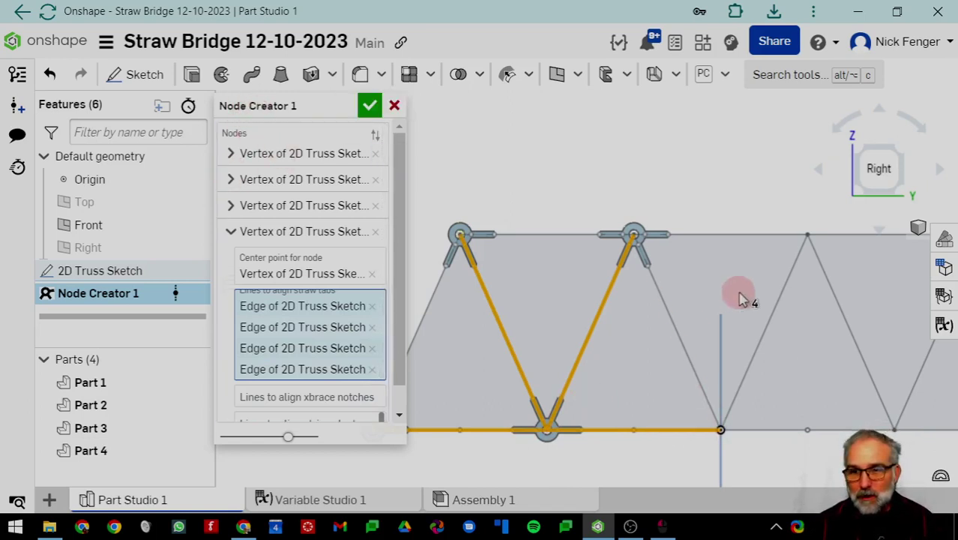
{"action": "middle_click_drag", "start_coordinate": [792, 417], "coordinate": [728, 420]}
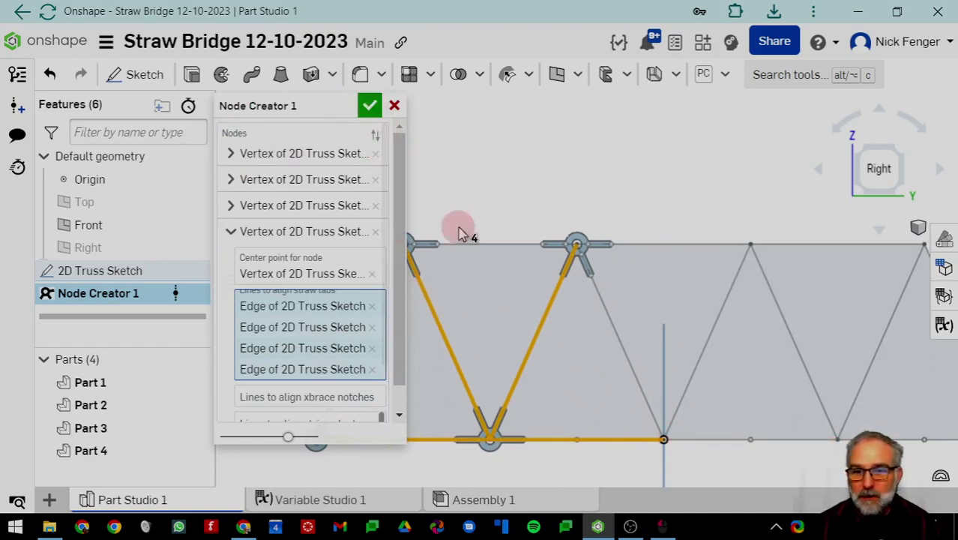
{"action": "scroll", "coordinate": [622, 383], "scroll_direction": "down", "scroll_amount": 3}
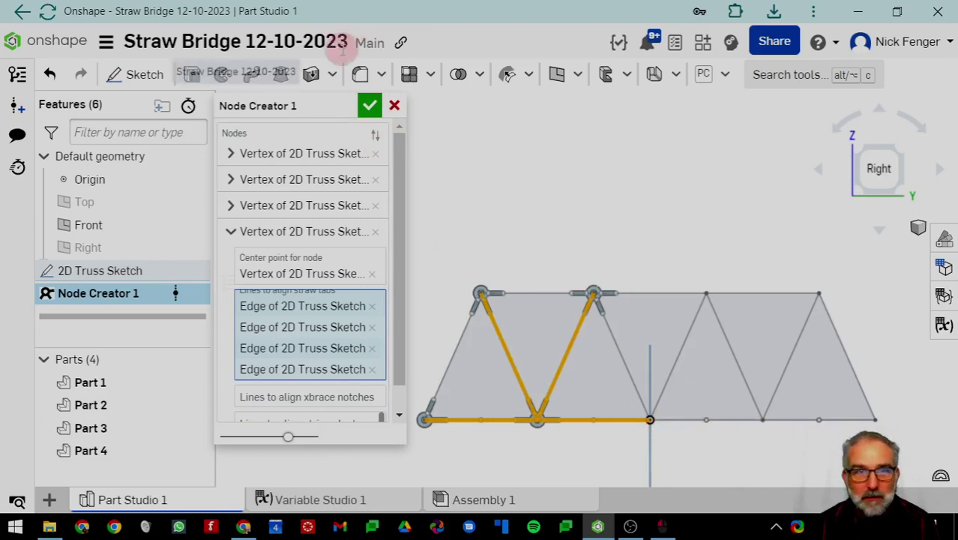
{"action": "left_click", "coordinate": [369, 107]}
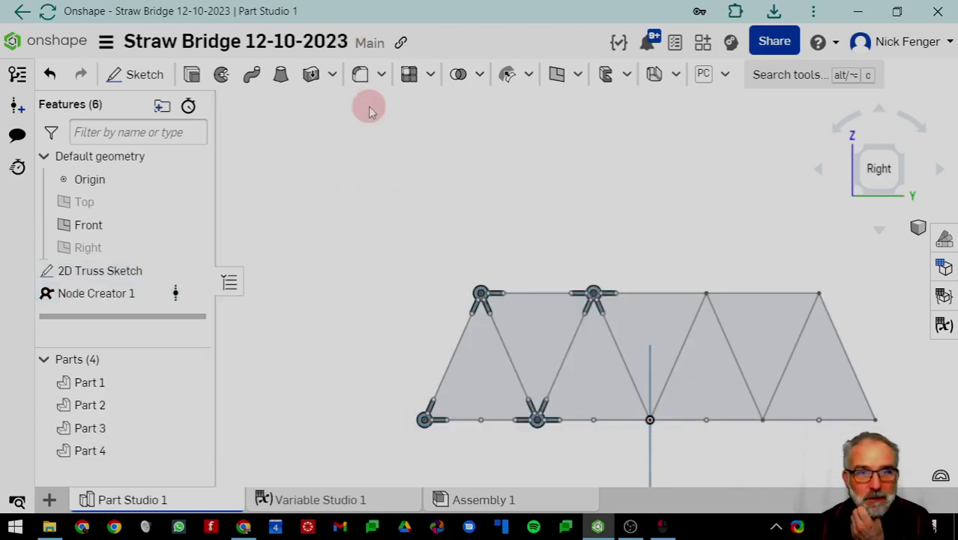
Step: Search the tools for Mirror and start it as a Feature mirror
{"action": "middle_click_drag", "start_coordinate": [567, 200], "coordinate": [450, 115]}
{"action": "scroll", "coordinate": [560, 317], "scroll_direction": "down", "scroll_amount": 2}
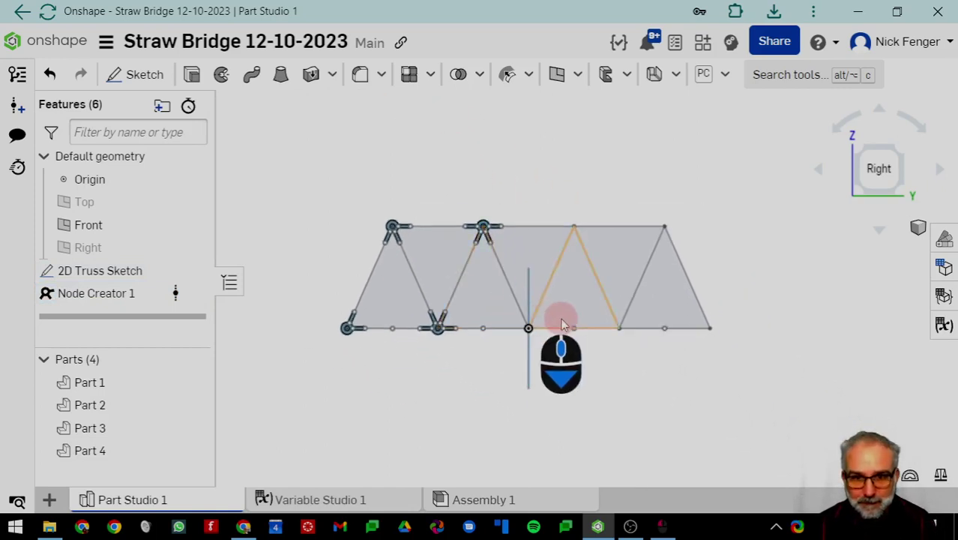
{"action": "scroll", "coordinate": [492, 273], "scroll_direction": "up", "scroll_amount": 5}
{"action": "scroll", "coordinate": [554, 299], "scroll_direction": "down", "scroll_amount": 2}
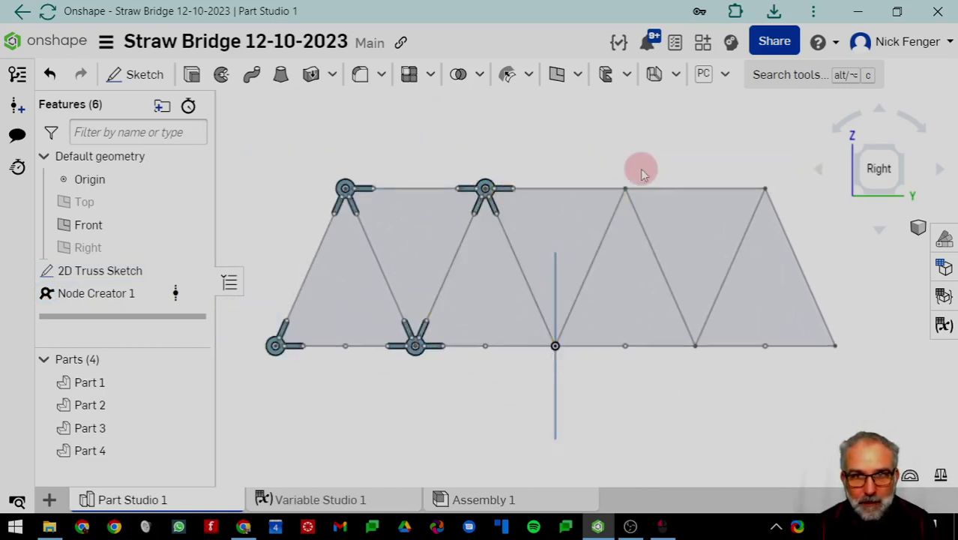
{"action": "left_click", "coordinate": [789, 75]}
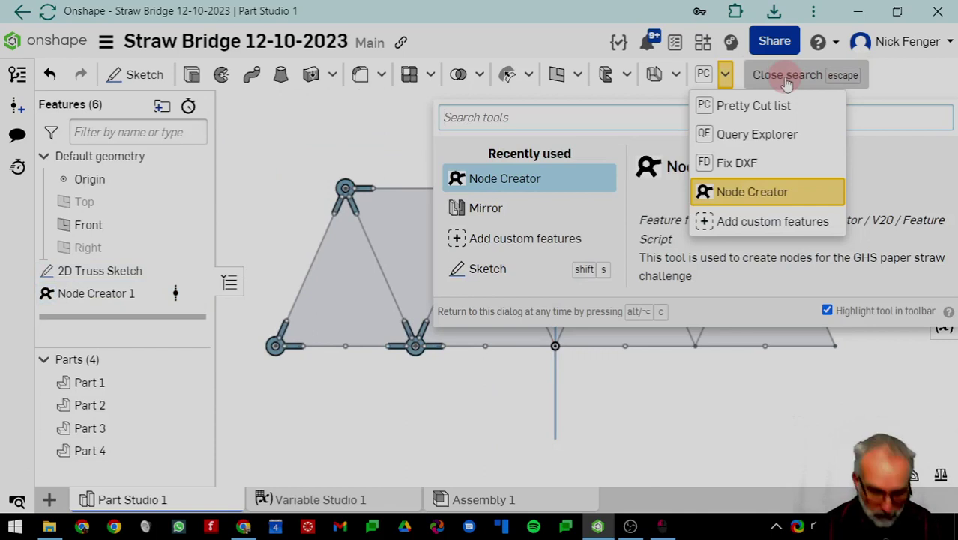
{"action": "type", "text": "mirr"}
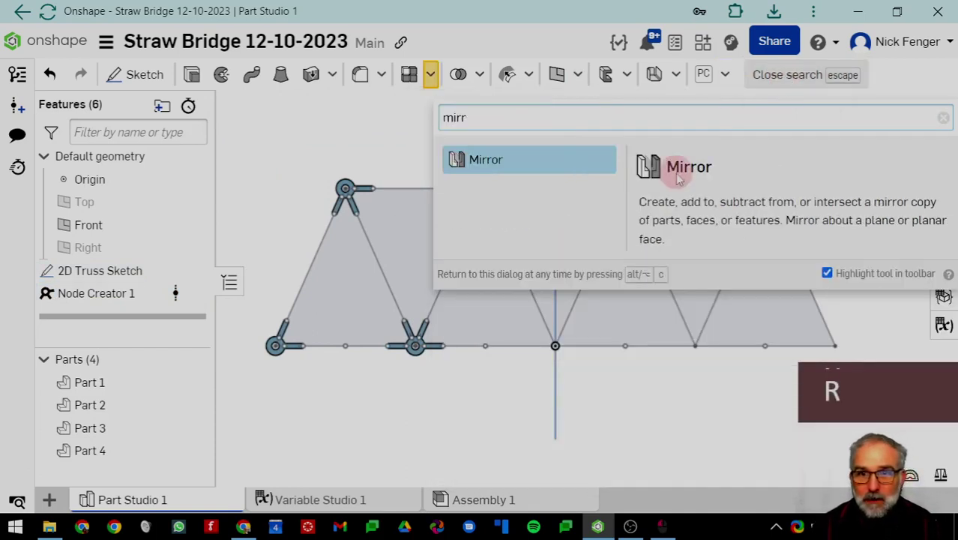
{"action": "left_click", "coordinate": [460, 163]}
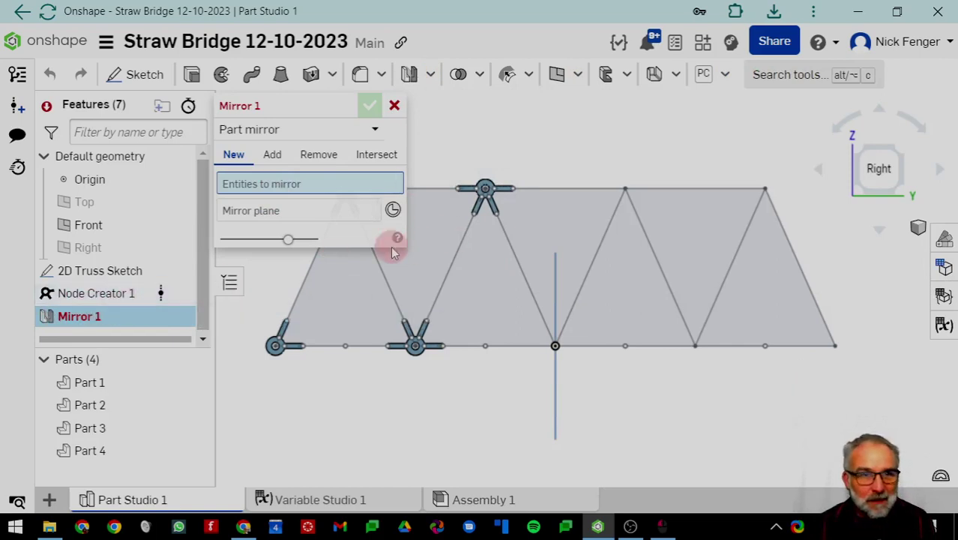
{"action": "left_click", "coordinate": [266, 136]}
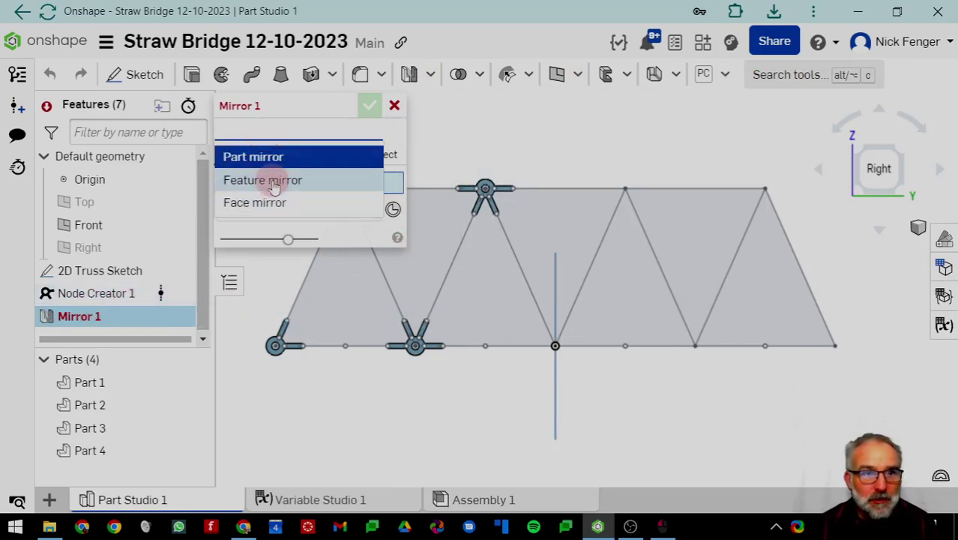
{"action": "left_click", "coordinate": [278, 180]}
Step: Mirror the Node Creator 1 feature about the Front plane at the middle of the truss
{"action": "scroll", "coordinate": [486, 214], "scroll_direction": "up", "scroll_amount": 3}
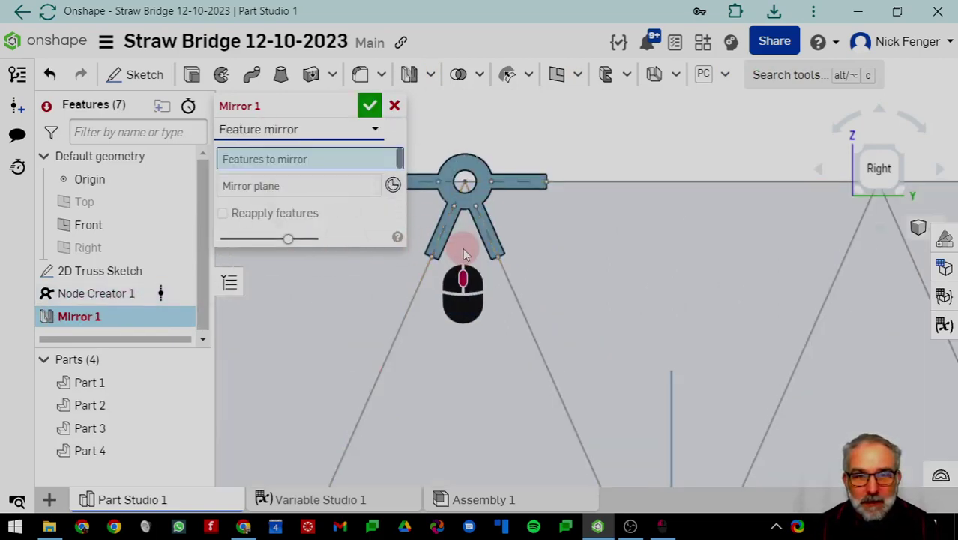
{"action": "scroll", "coordinate": [489, 217], "scroll_direction": "up", "scroll_amount": 2}
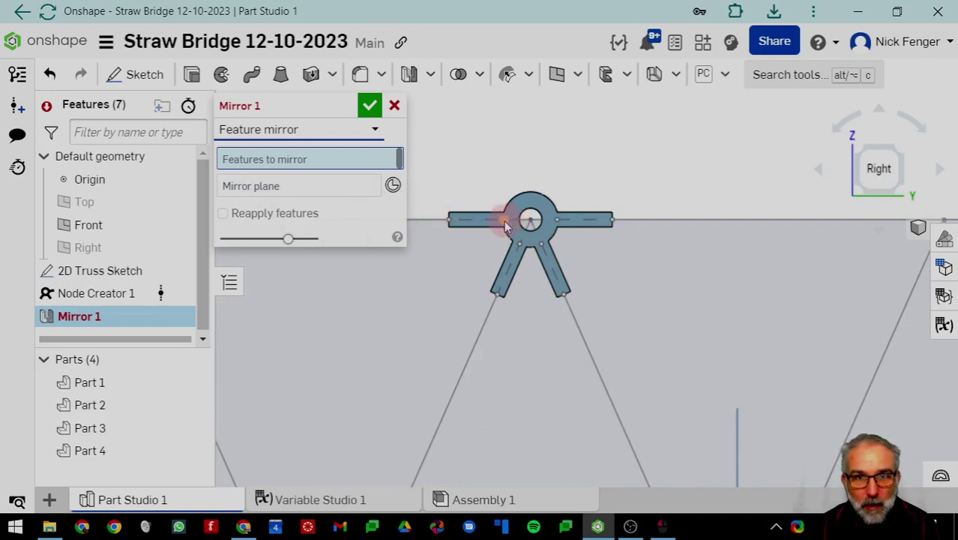
{"action": "scroll", "coordinate": [481, 289], "scroll_direction": "down", "scroll_amount": 3}
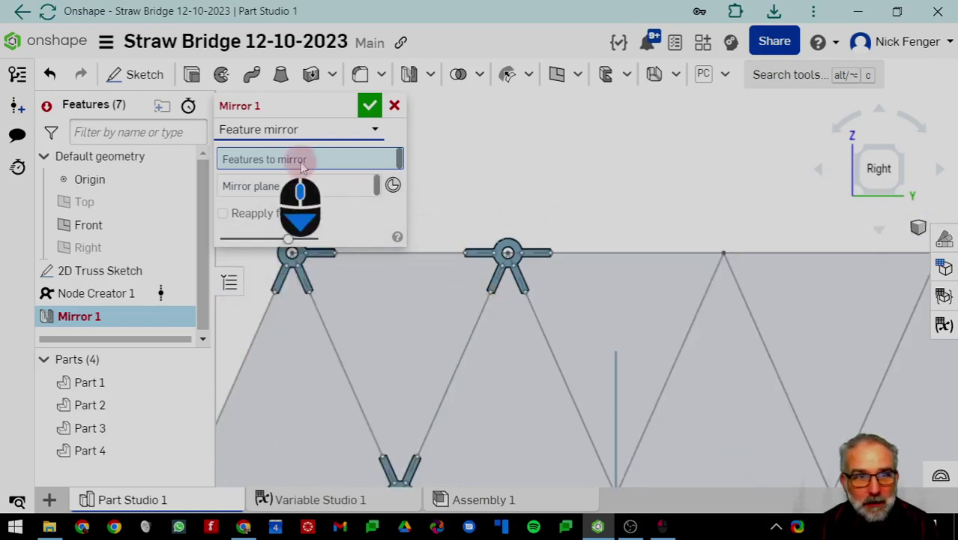
{"action": "left_click", "coordinate": [273, 129]}
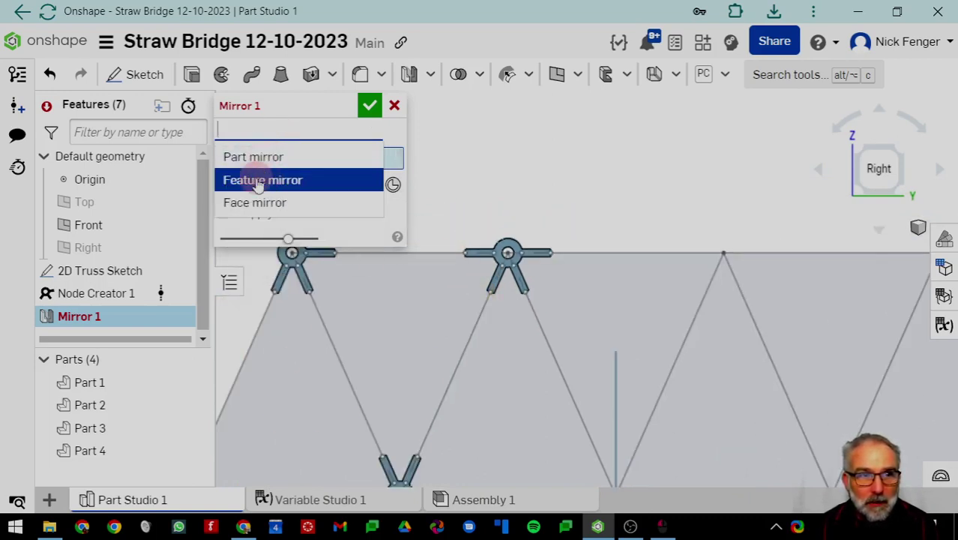
{"action": "left_click", "coordinate": [259, 181]}
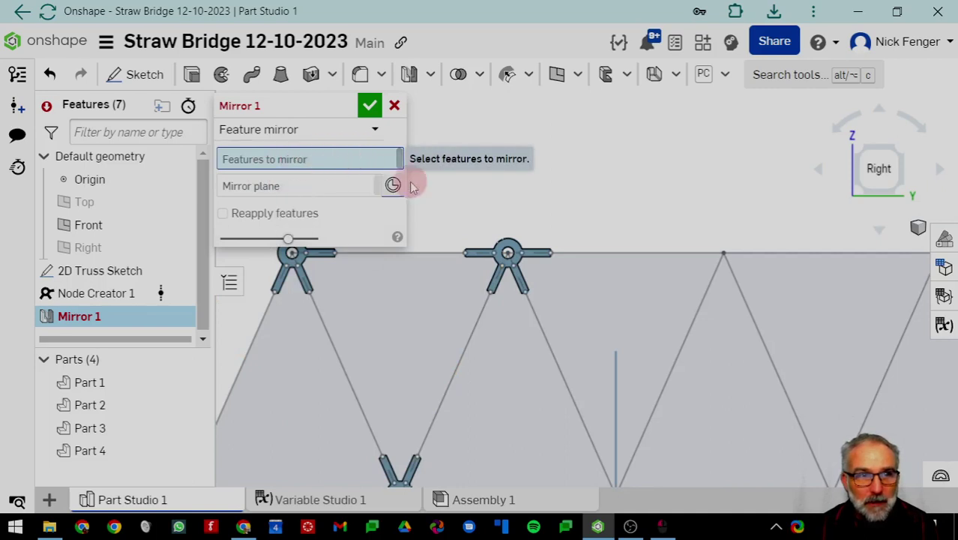
{"action": "left_click", "coordinate": [96, 294]}
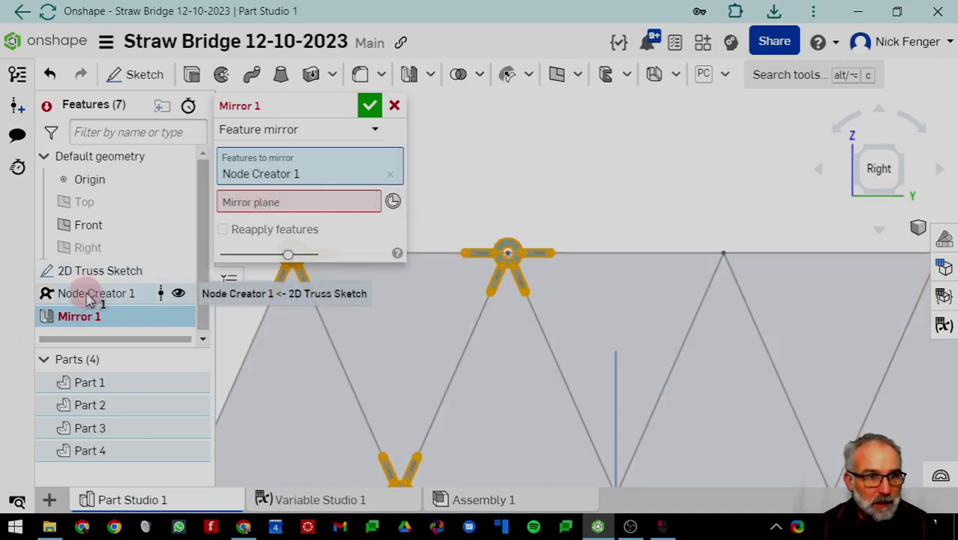
{"action": "left_click", "coordinate": [285, 199]}
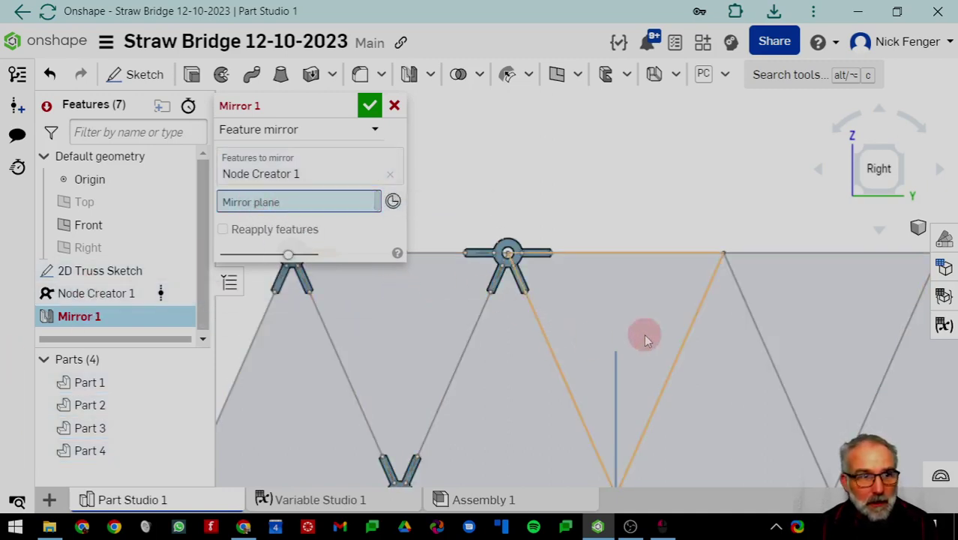
{"action": "scroll", "coordinate": [644, 334], "scroll_direction": "down", "scroll_amount": 3}
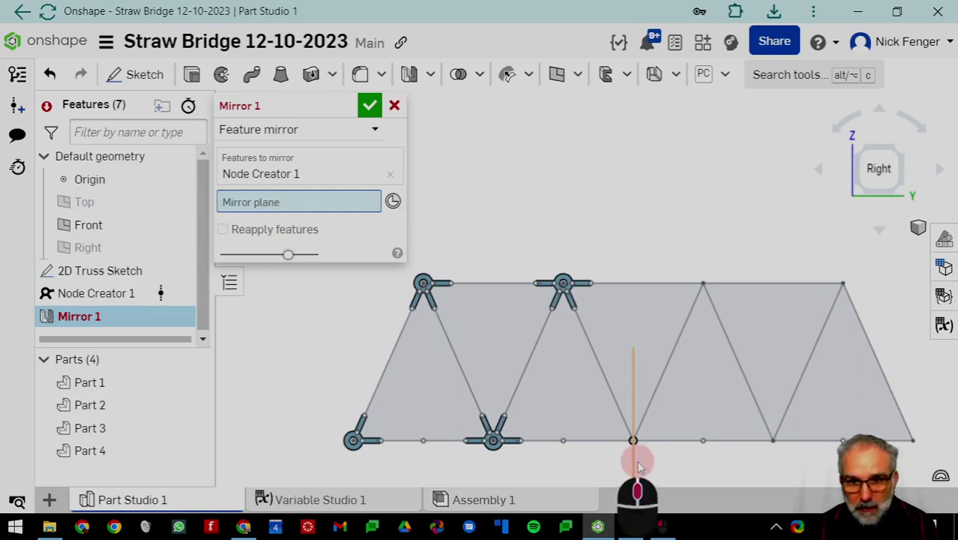
{"action": "middle_click_drag", "start_coordinate": [639, 467], "coordinate": [619, 332]}
{"action": "left_click", "coordinate": [622, 324]}
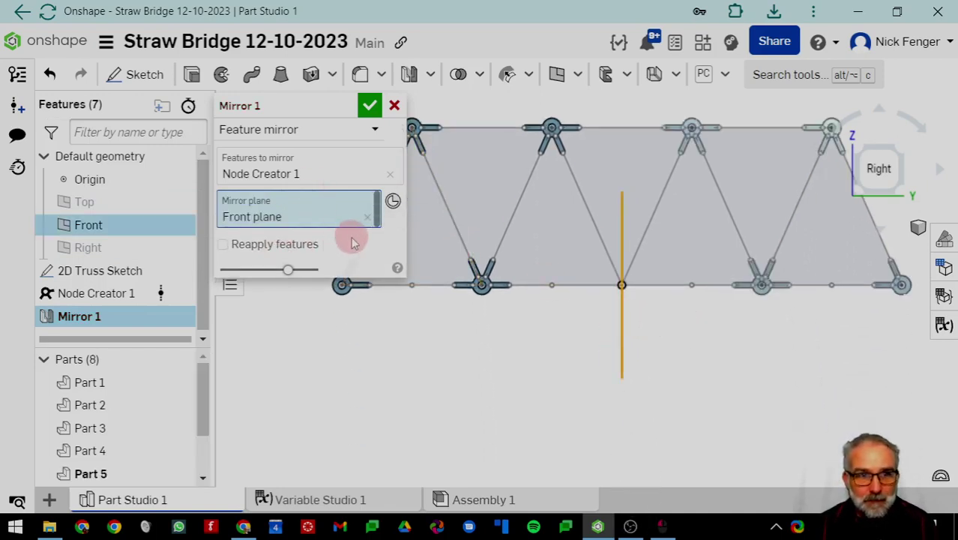
{"action": "scroll", "coordinate": [375, 108], "scroll_direction": "down", "scroll_amount": 1}
{"action": "left_click", "coordinate": [372, 106]}
{"action": "scroll", "coordinate": [660, 169], "scroll_direction": "up", "scroll_amount": 5}
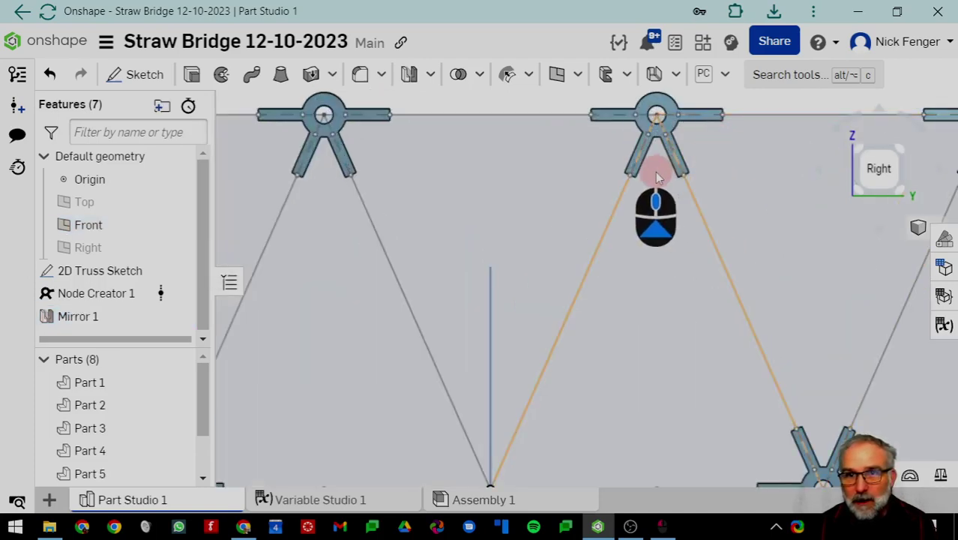
{"action": "scroll", "coordinate": [525, 218], "scroll_direction": "down", "scroll_amount": 4}
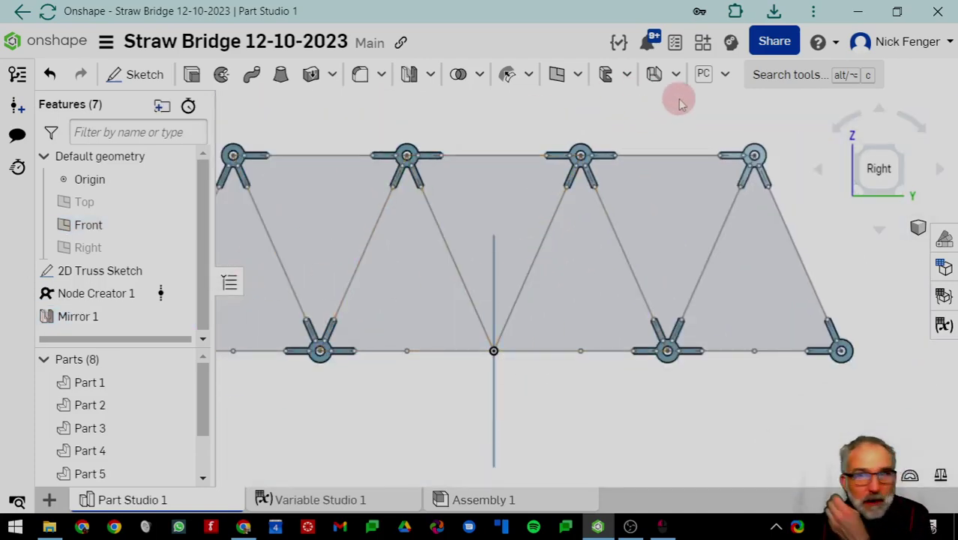
{"action": "left_click", "coordinate": [724, 74]}
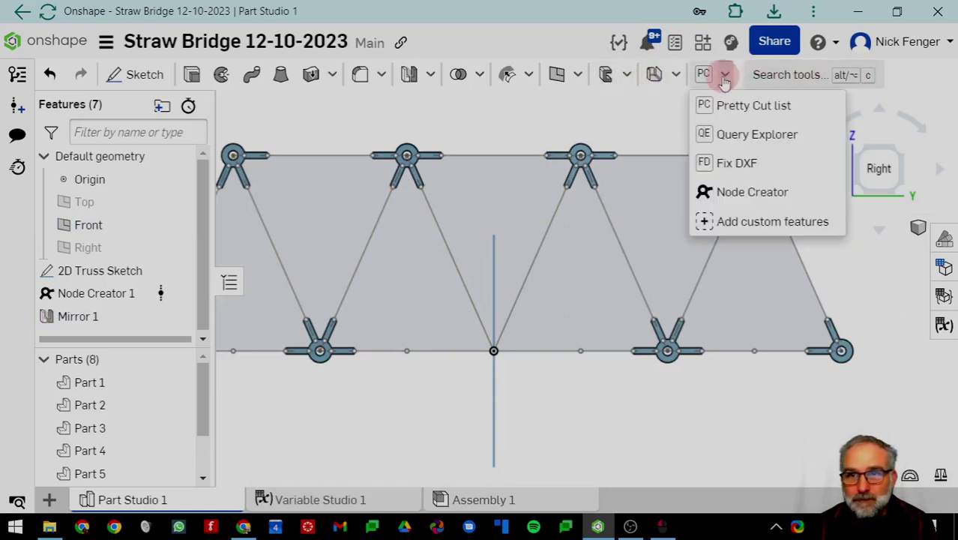
{"action": "left_click", "coordinate": [719, 194]}
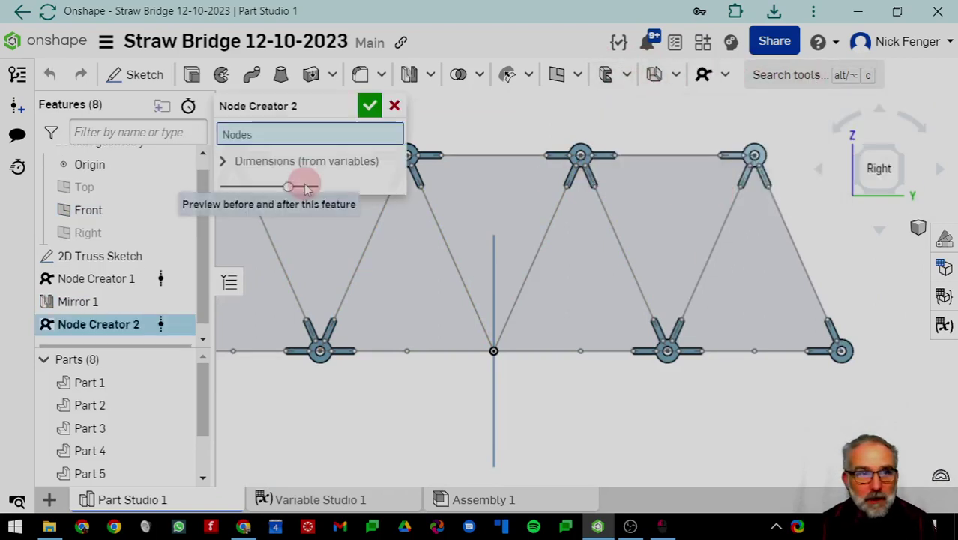
{"action": "left_click", "coordinate": [394, 105]}
Step: Search the tools for "node", start Node Creator, and place a node at the bottom chord's middle vertex on the Front plane
{"action": "left_click", "coordinate": [769, 80]}
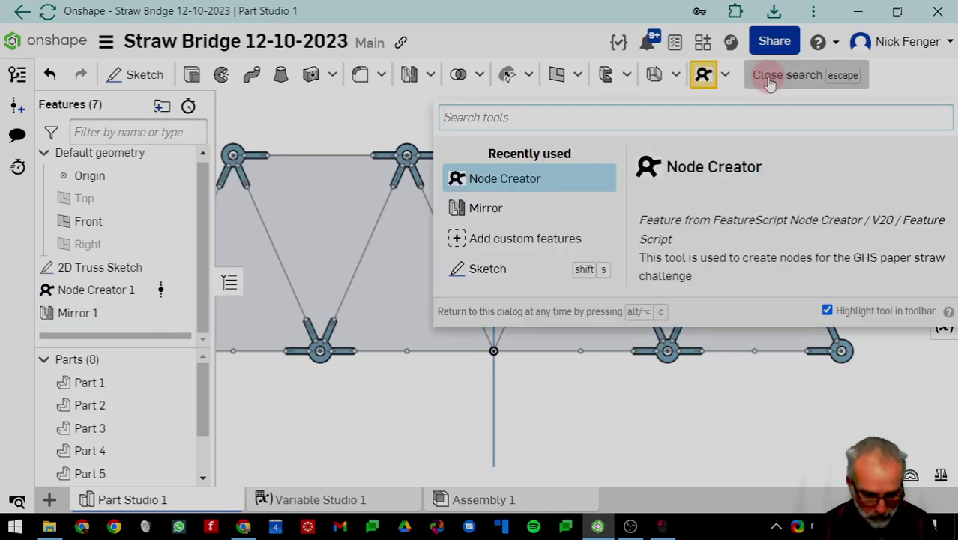
{"action": "type", "text": "nodd"}
{"action": "key", "text": "BackSpace"}
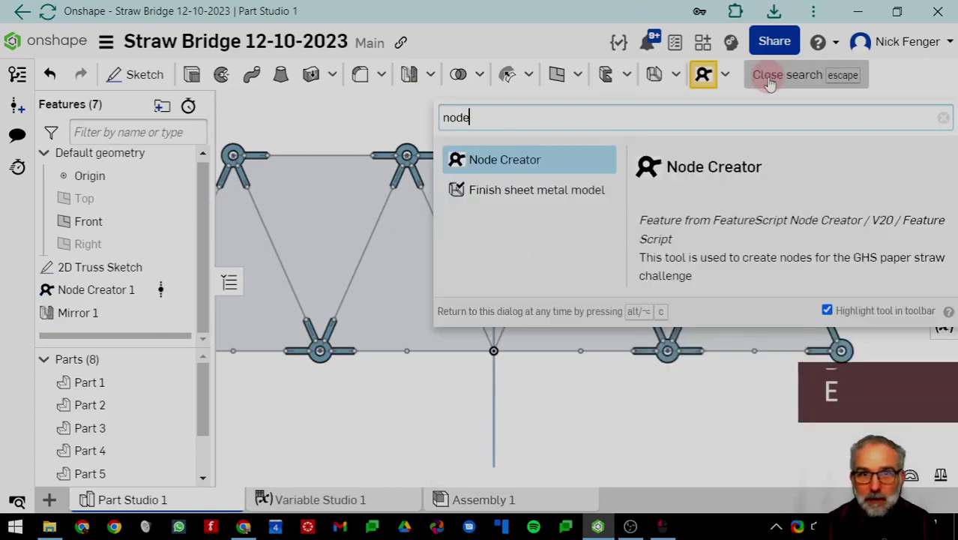
{"action": "left_click", "coordinate": [704, 76]}
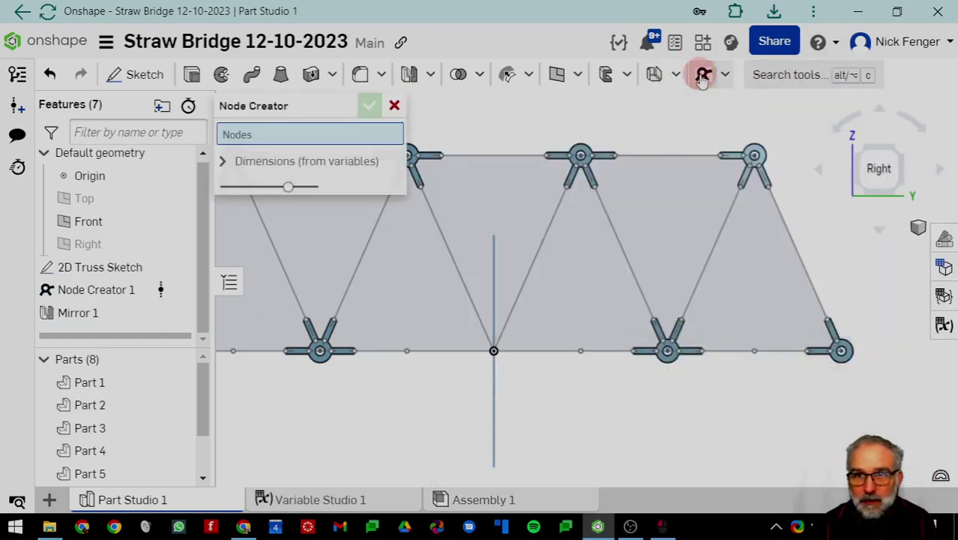
{"action": "left_click", "coordinate": [492, 344]}
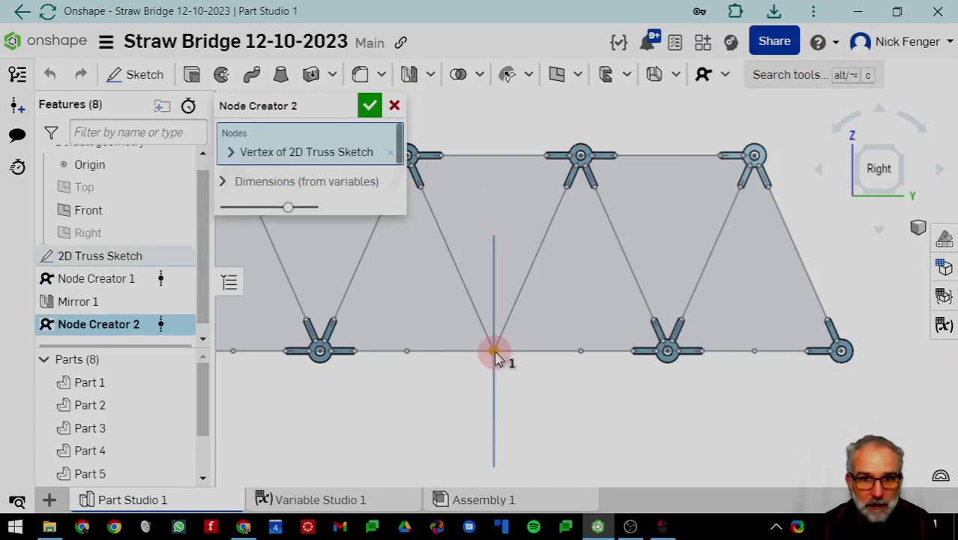
Step: Give the middle node straw tabs along both bottom chord segments and both adjoining diagonals, and accept the feature
{"action": "left_click", "coordinate": [255, 153]}
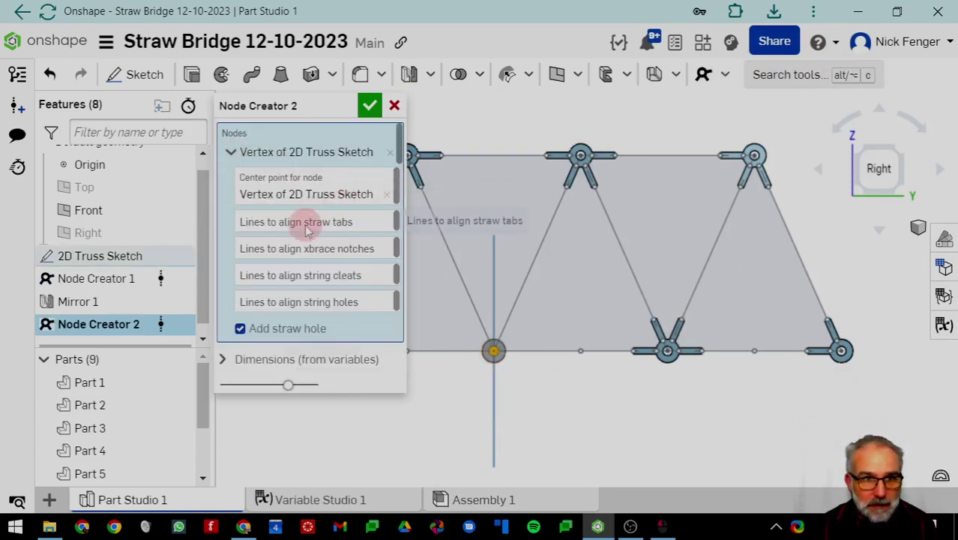
{"action": "left_click", "coordinate": [308, 229]}
{"action": "left_click", "coordinate": [477, 349]}
{"action": "left_click", "coordinate": [484, 321]}
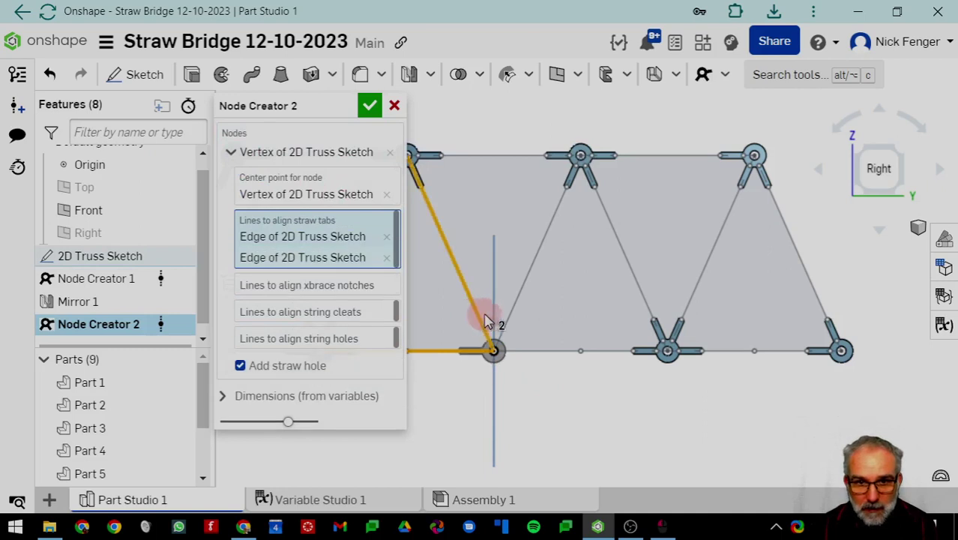
{"action": "left_click", "coordinate": [513, 320]}
{"action": "left_click", "coordinate": [535, 351]}
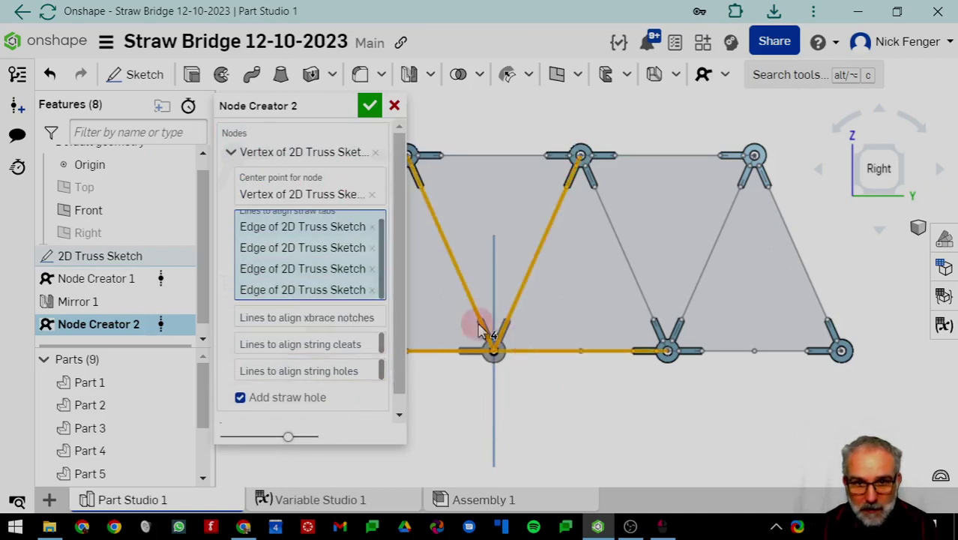
{"action": "left_click", "coordinate": [370, 105]}
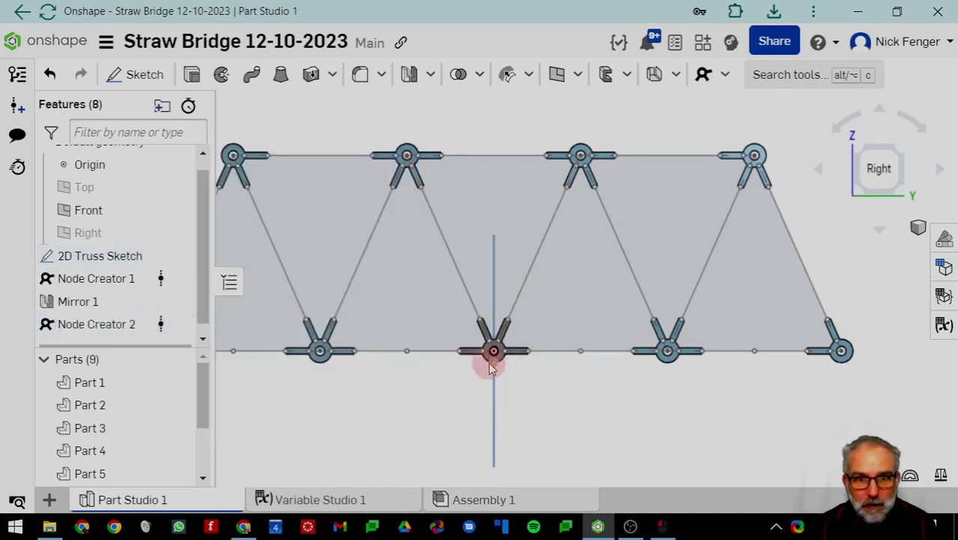
{"action": "scroll", "coordinate": [495, 358], "scroll_direction": "up", "scroll_amount": 5}
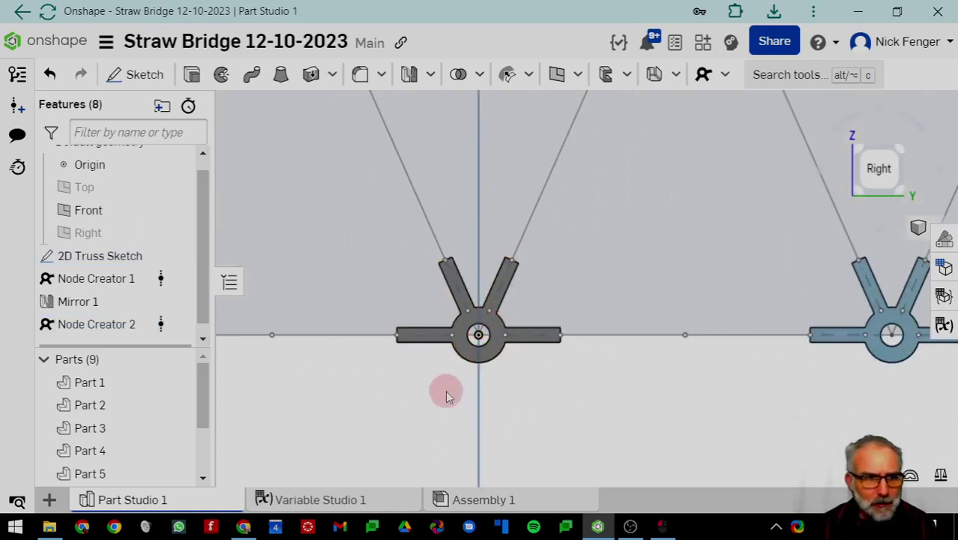
{"action": "scroll", "coordinate": [485, 364], "scroll_direction": "down", "scroll_amount": 5}
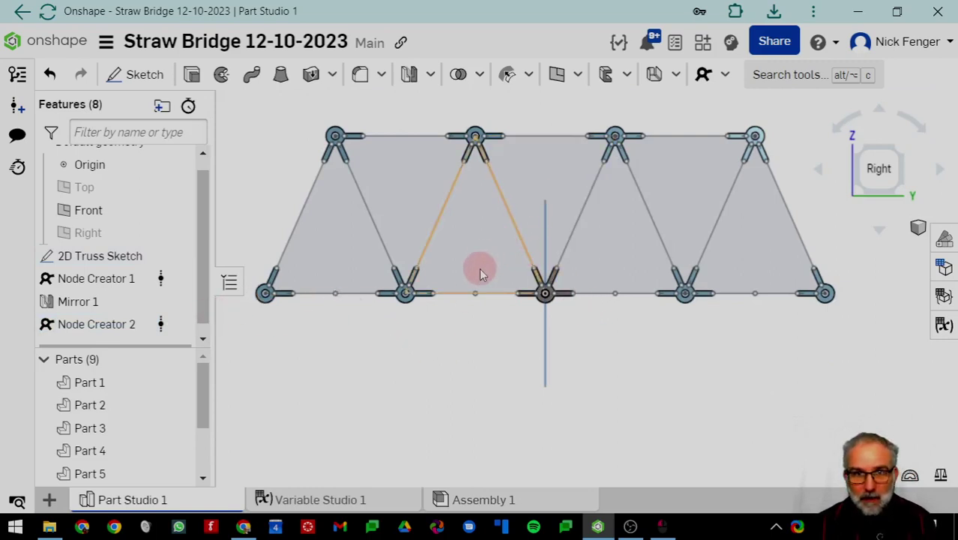
{"action": "middle_click_drag", "start_coordinate": [480, 270], "coordinate": [490, 306]}
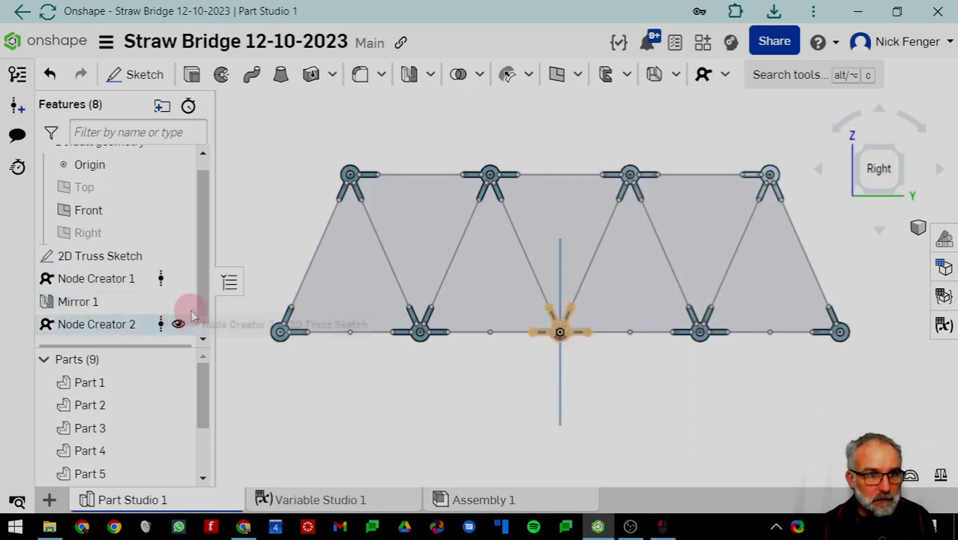
{"action": "scroll", "coordinate": [203, 315], "scroll_direction": "down", "scroll_amount": 1}
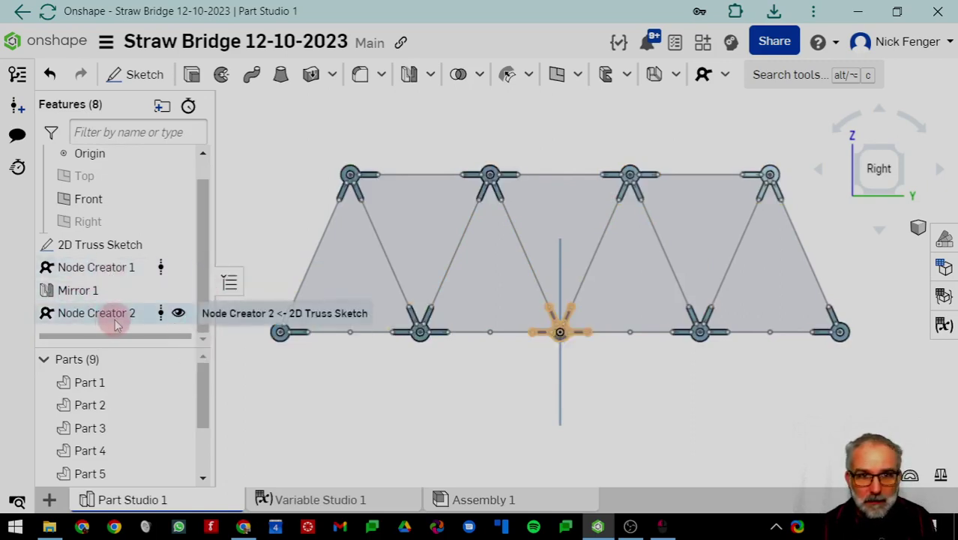